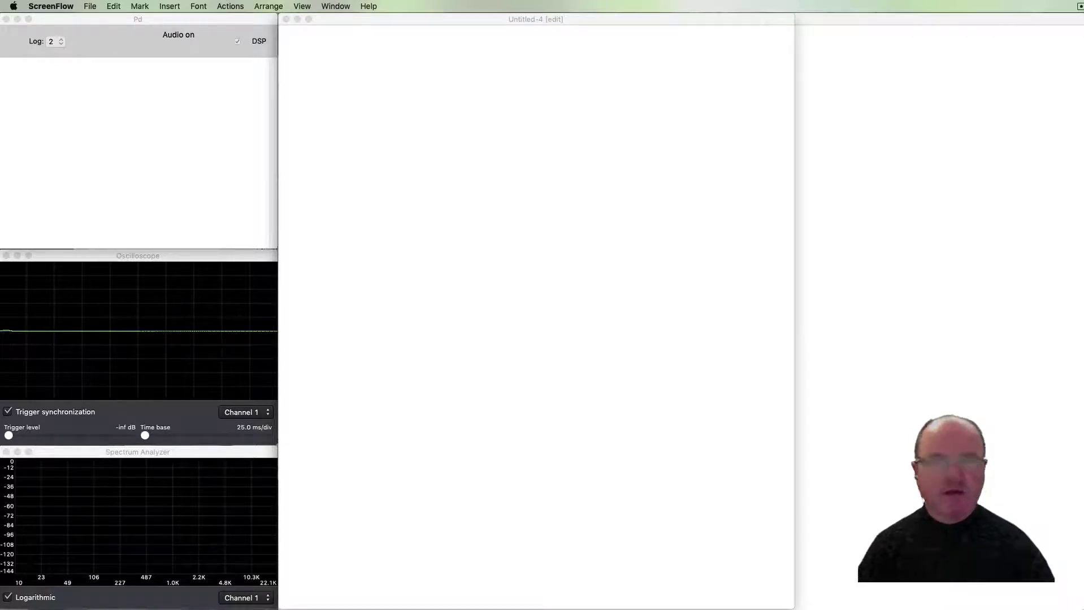
Bring the Brave window showing the MobMuPlat Mobile Music Platform page to the front
key("super+Tab")
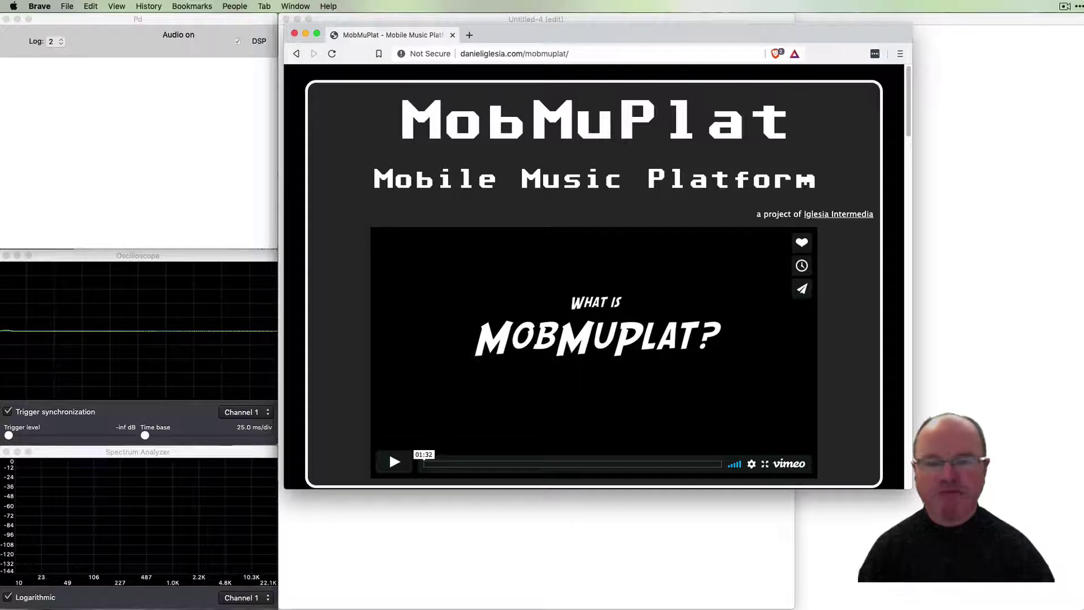
scroll(881, 454, "down", 1)
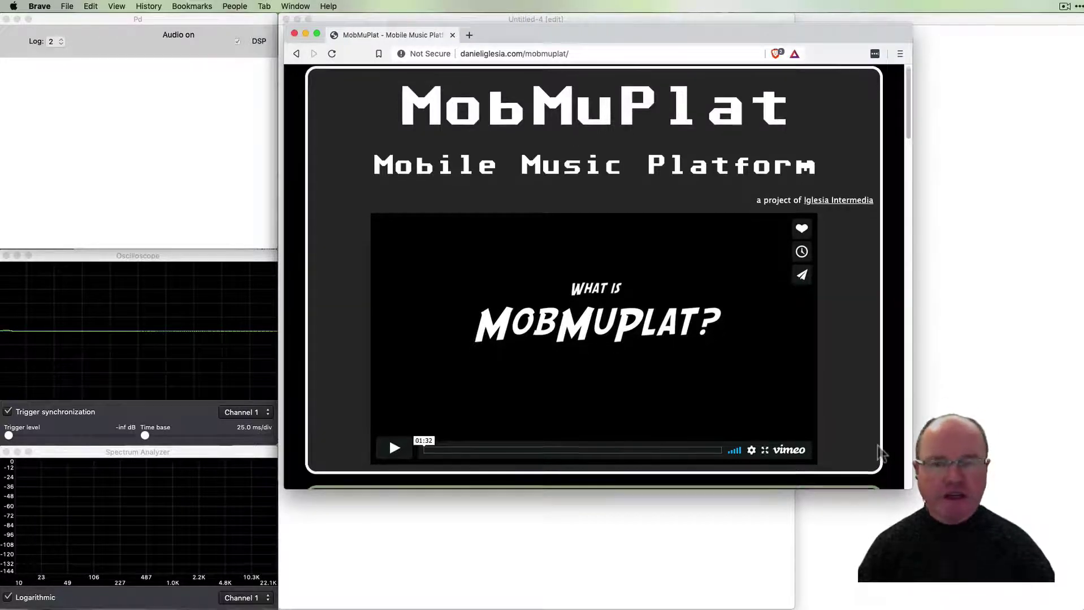
scroll(880, 453, "down", 3)
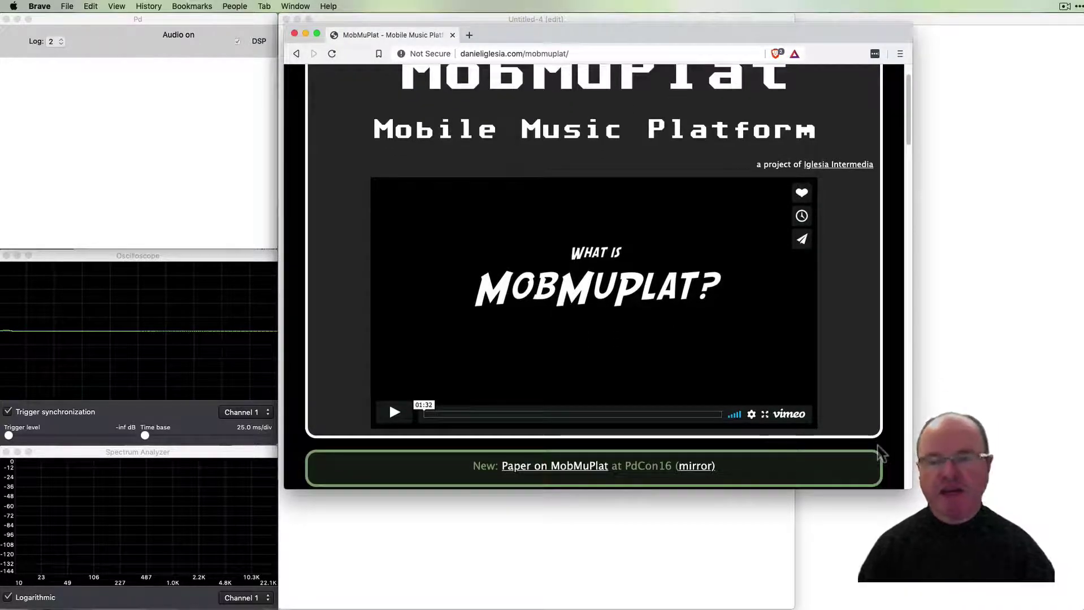
scroll(881, 454, "down", 3)
scroll(881, 453, "down", 4)
scroll(881, 453, "down", 4)
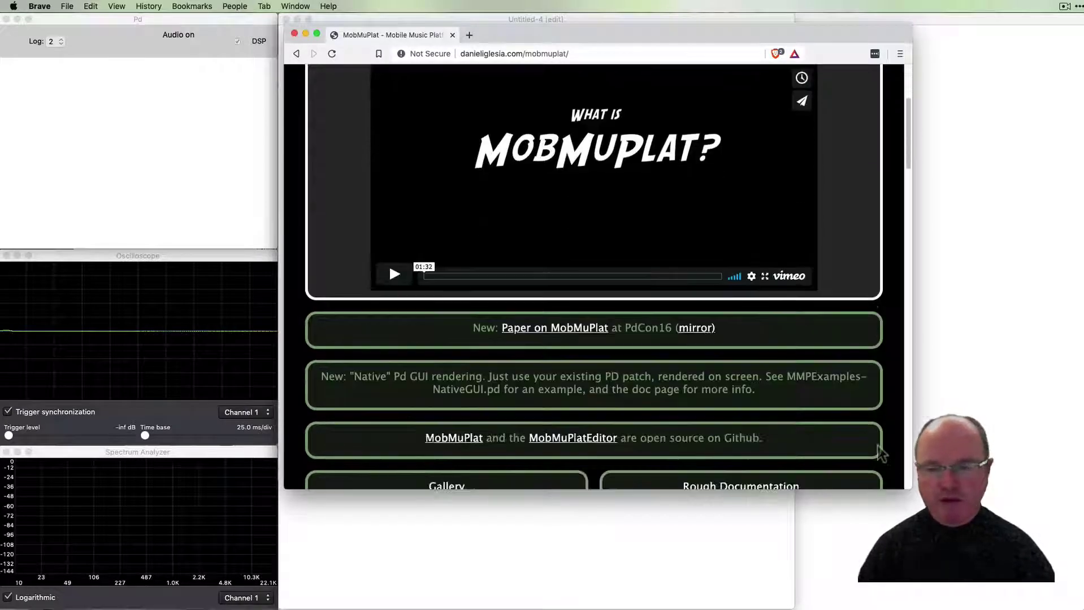
scroll(881, 454, "down", 5)
scroll(881, 453, "down", 2)
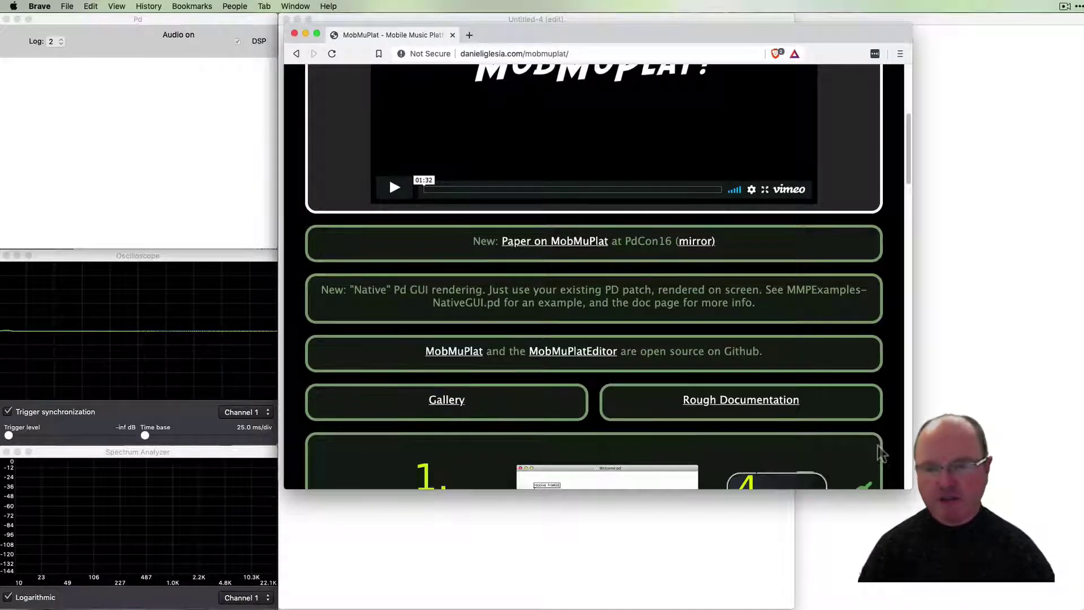
scroll(881, 453, "down", 2)
scroll(881, 453, "down", 2)
scroll(881, 453, "down", 5)
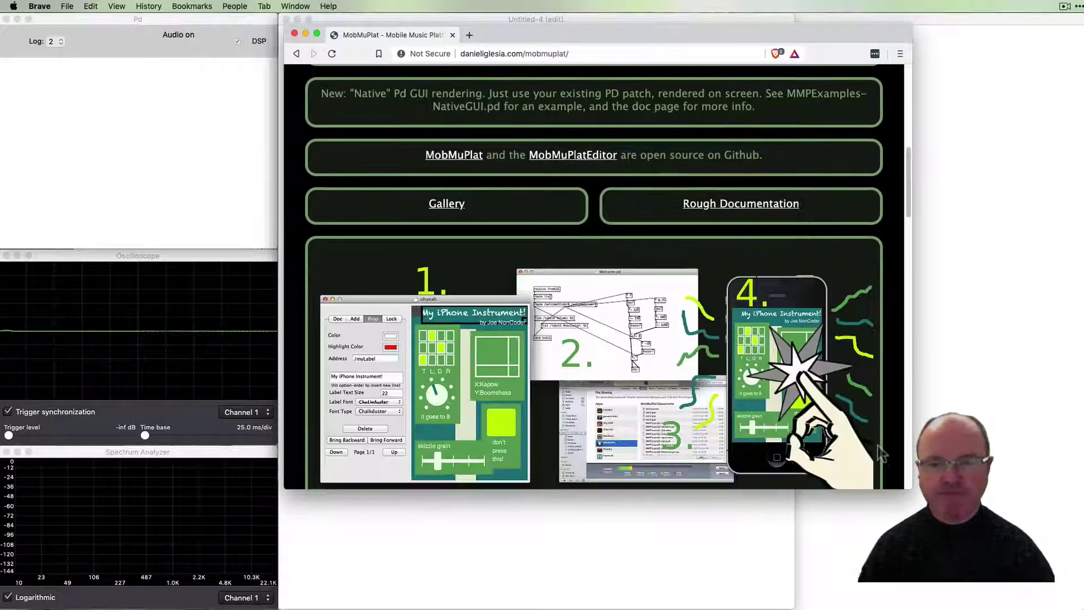
scroll(881, 453, "down", 1)
scroll(880, 454, "down", 1)
scroll(881, 454, "down", 2)
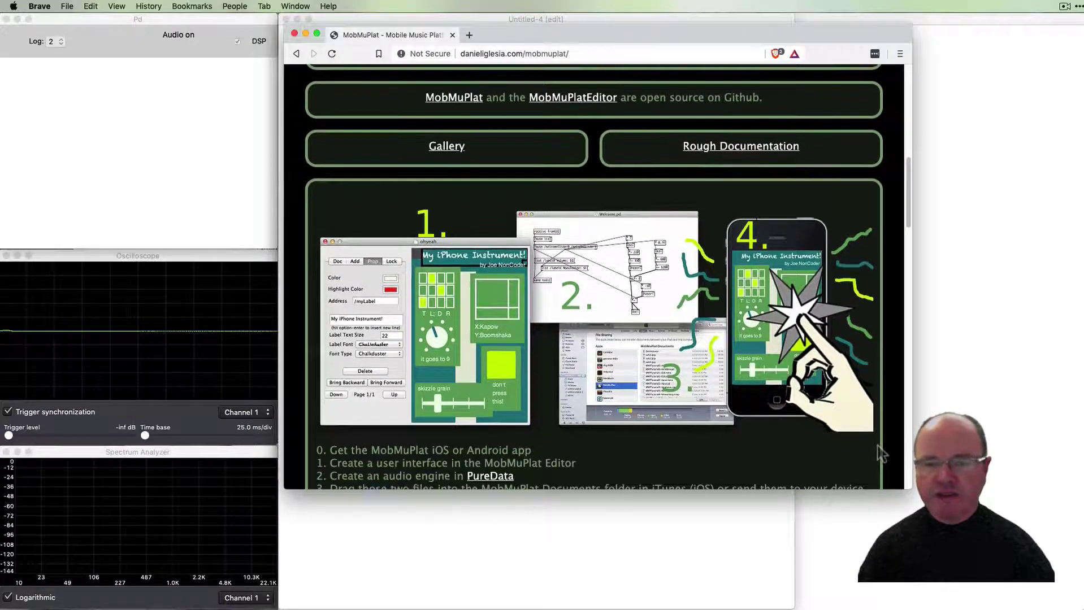
scroll(881, 453, "down", 2)
scroll(880, 453, "down", 1)
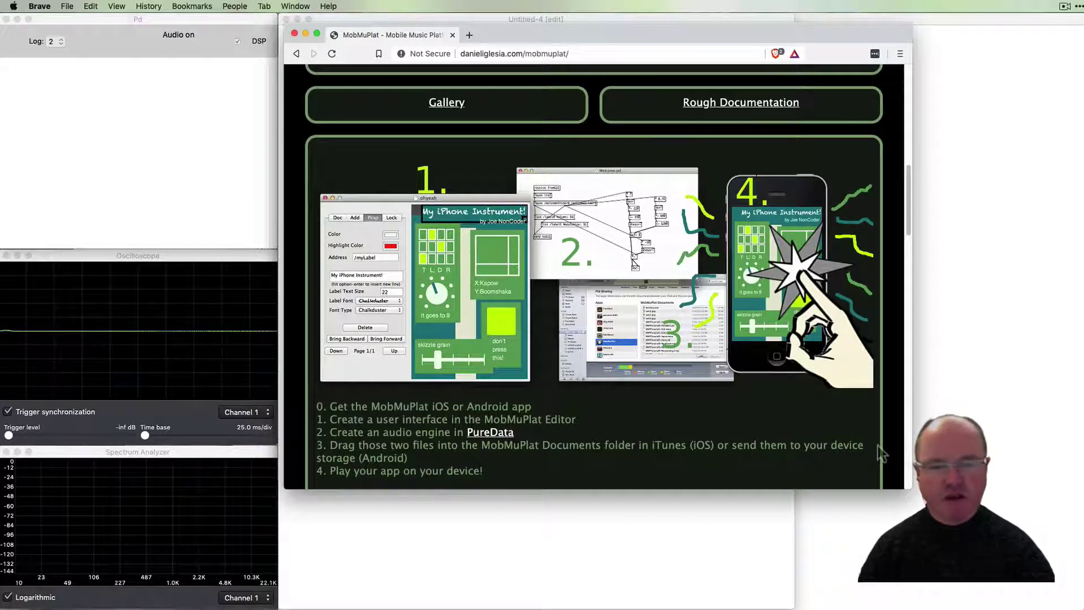
scroll(880, 456, "down", 2)
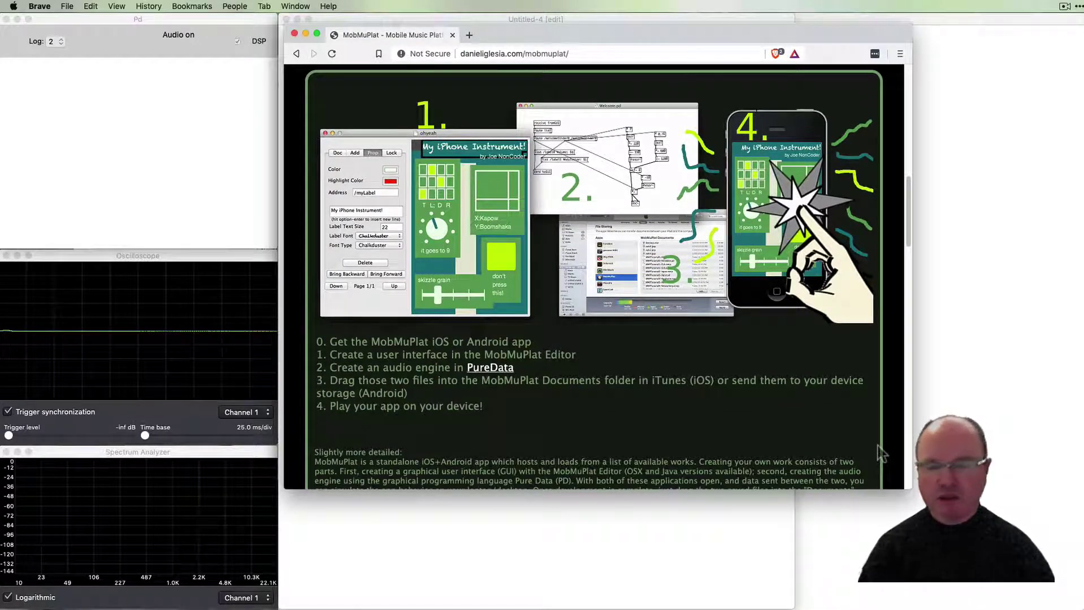
scroll(880, 456, "down", 1)
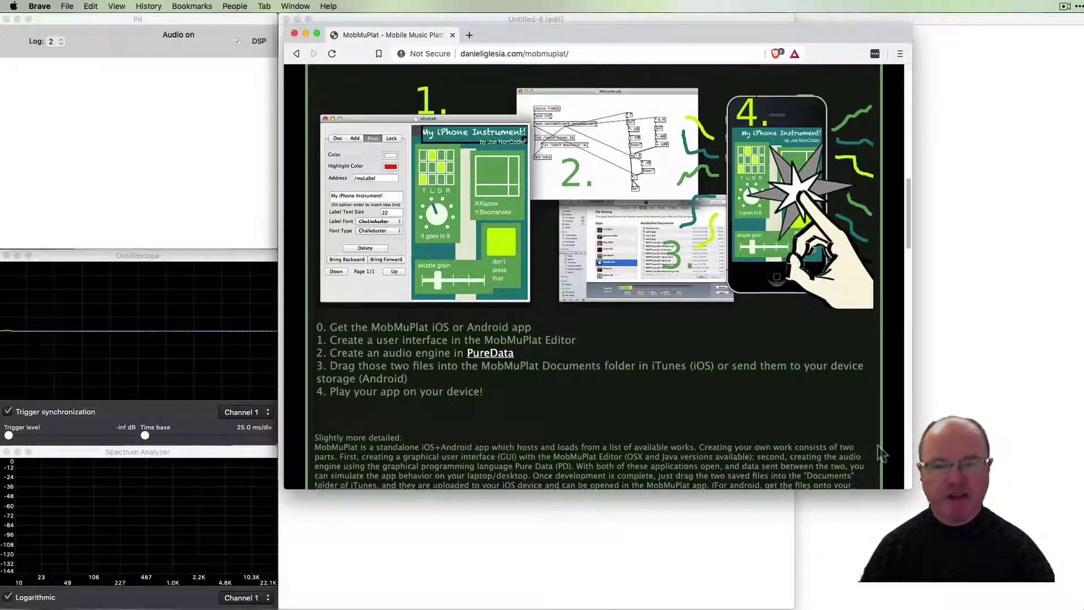
scroll(880, 455, "down", 3)
scroll(880, 456, "down", 7)
scroll(880, 456, "down", 1)
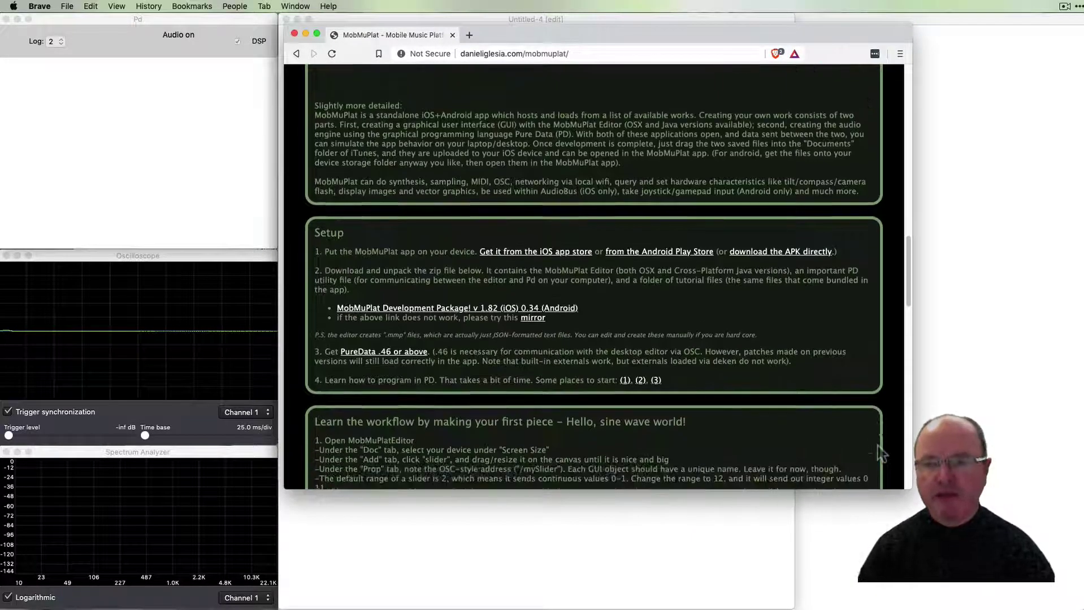
scroll(881, 456, "down", 1)
scroll(881, 456, "down", 1)
scroll(880, 456, "down", 5)
scroll(881, 456, "down", 5)
scroll(880, 455, "down", 3)
scroll(880, 456, "down", 5)
scroll(880, 456, "down", 3)
scroll(880, 456, "down", 3)
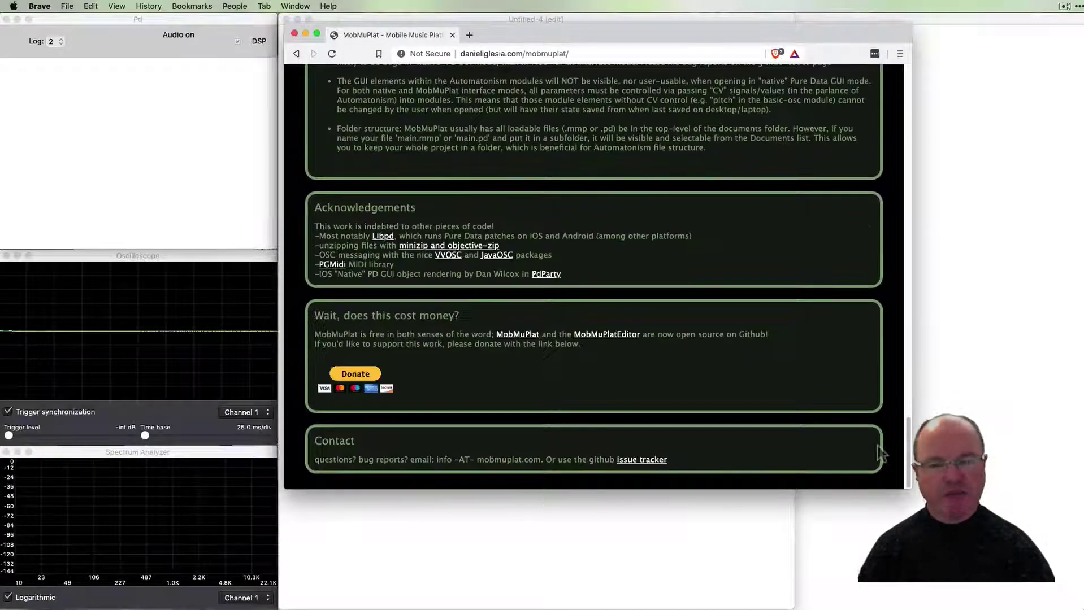
scroll(881, 455, "up", 10)
scroll(880, 455, "up", 10)
scroll(881, 456, "up", 10)
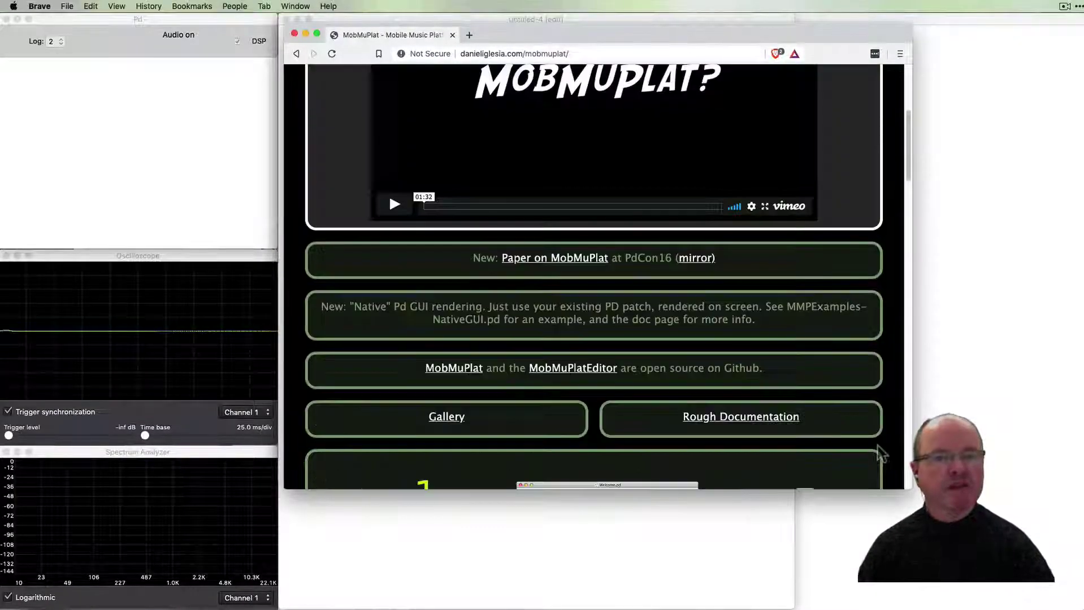
scroll(880, 455, "up", 5)
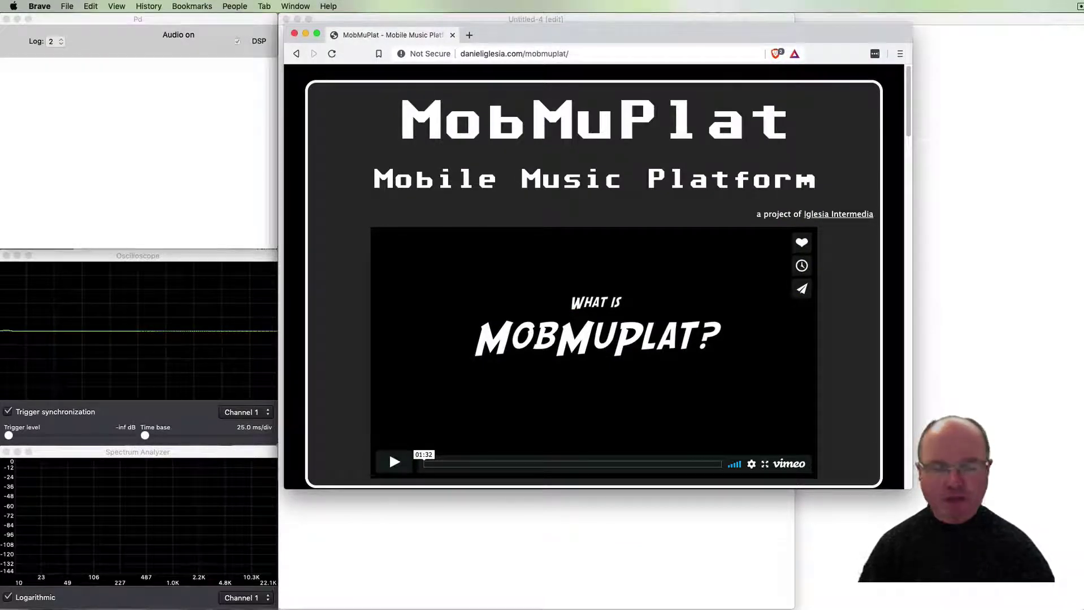
In the blank Untitled-4 patch, add an osc~ object fed by a number box above it
key("super+h")
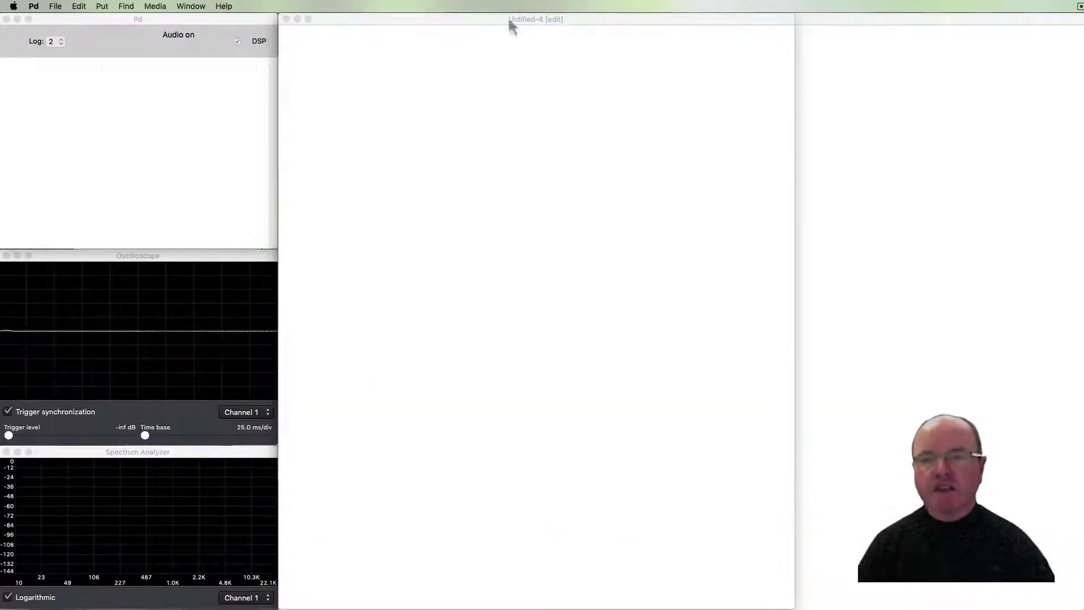
left_click(486, 25)
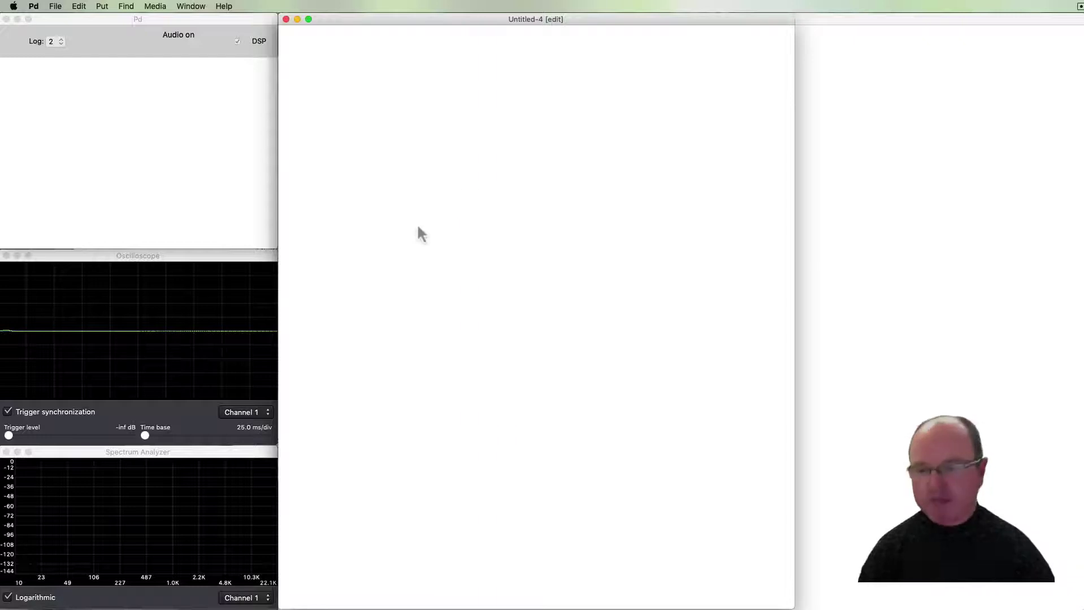
key("super+1")
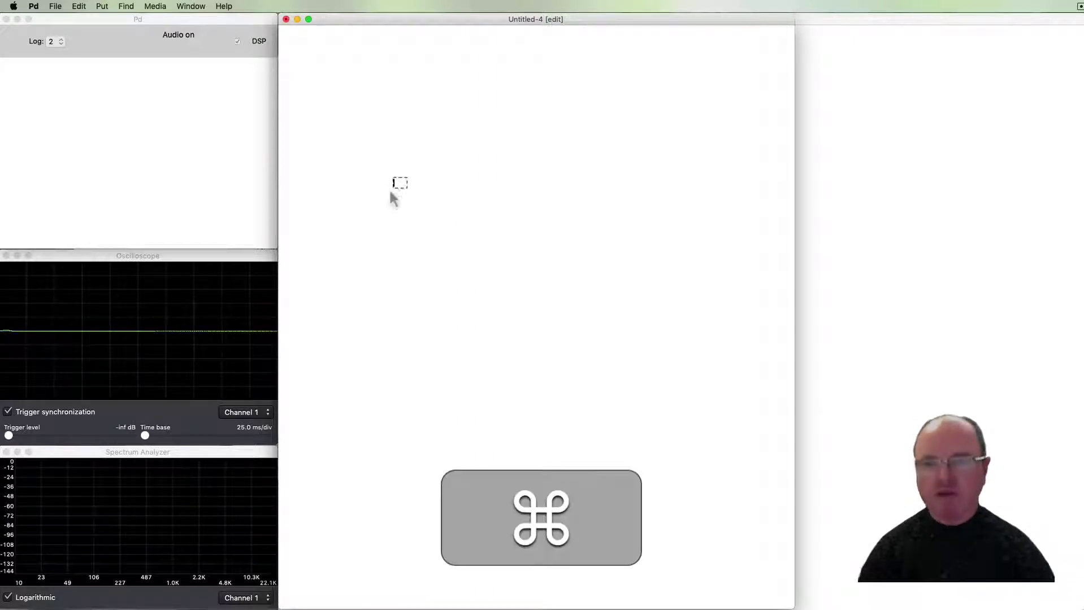
key("super+1")
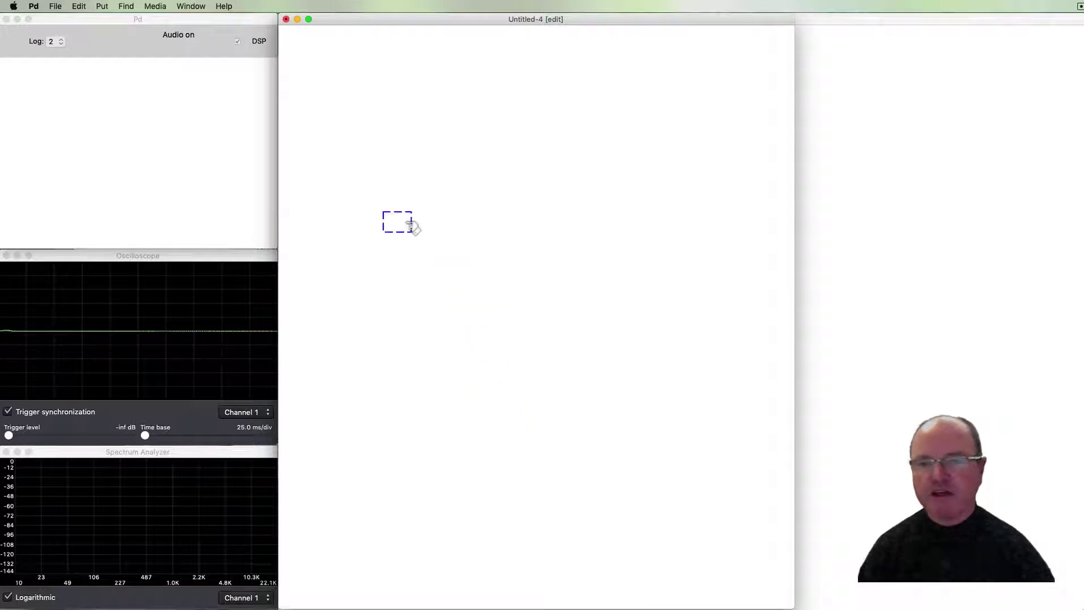
type("osc~")
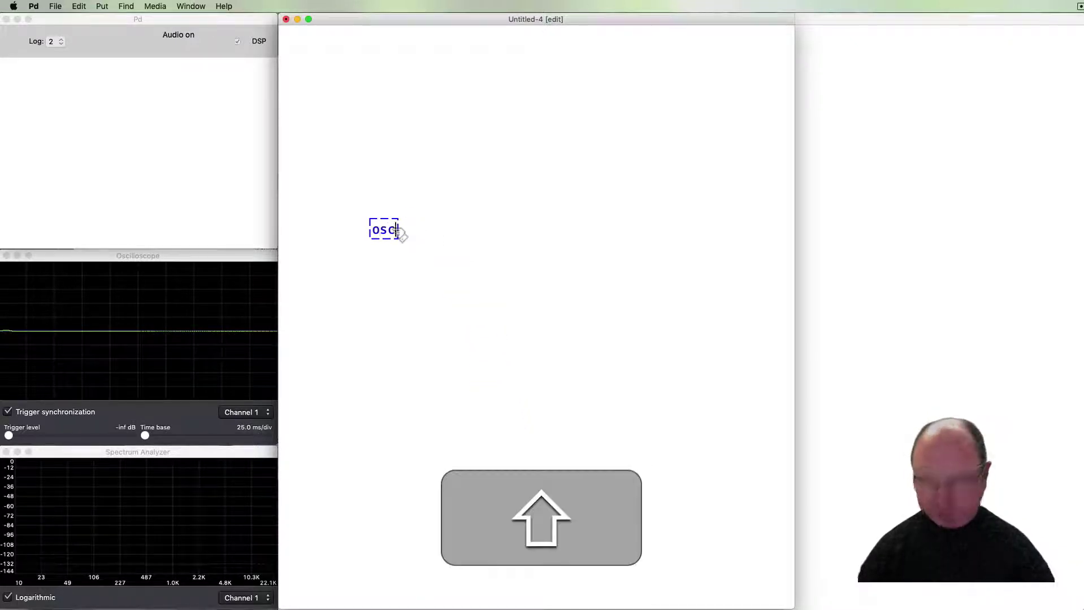
left_click(450, 269)
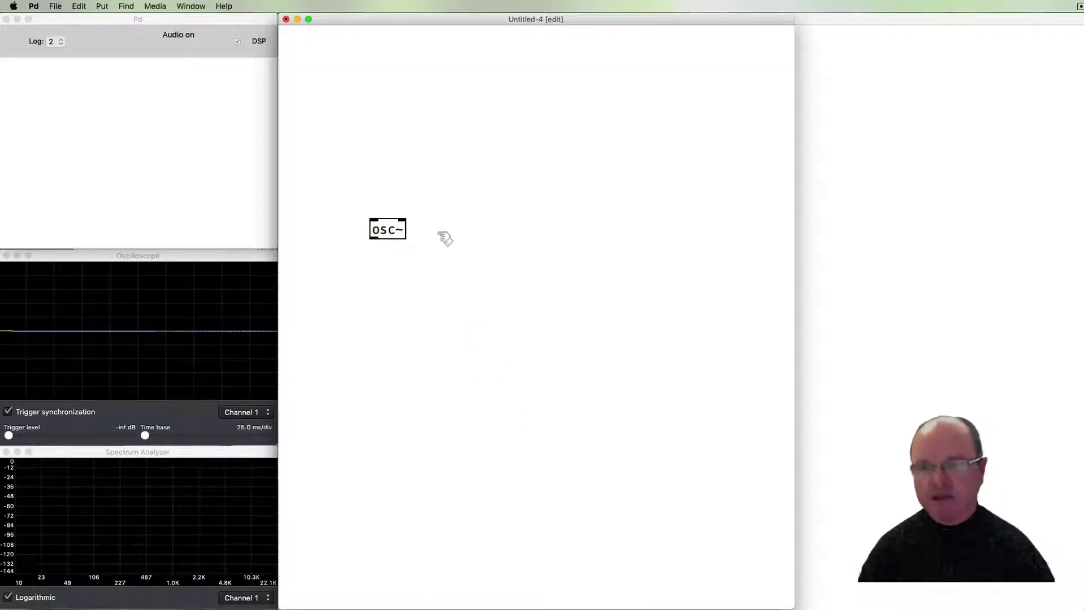
key("super+3")
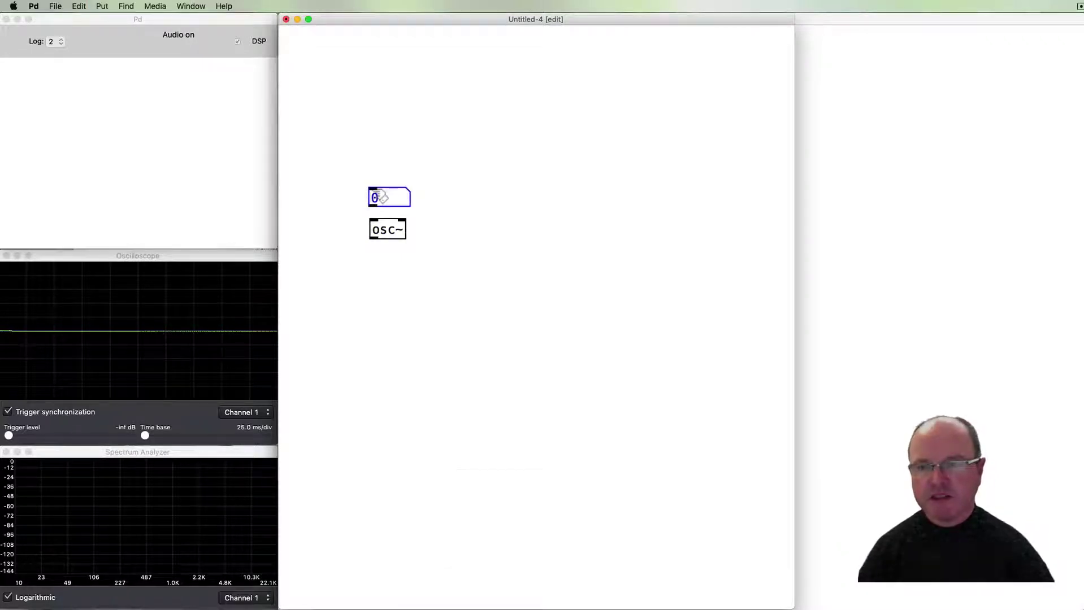
left_click_drag(373, 207, 375, 227)
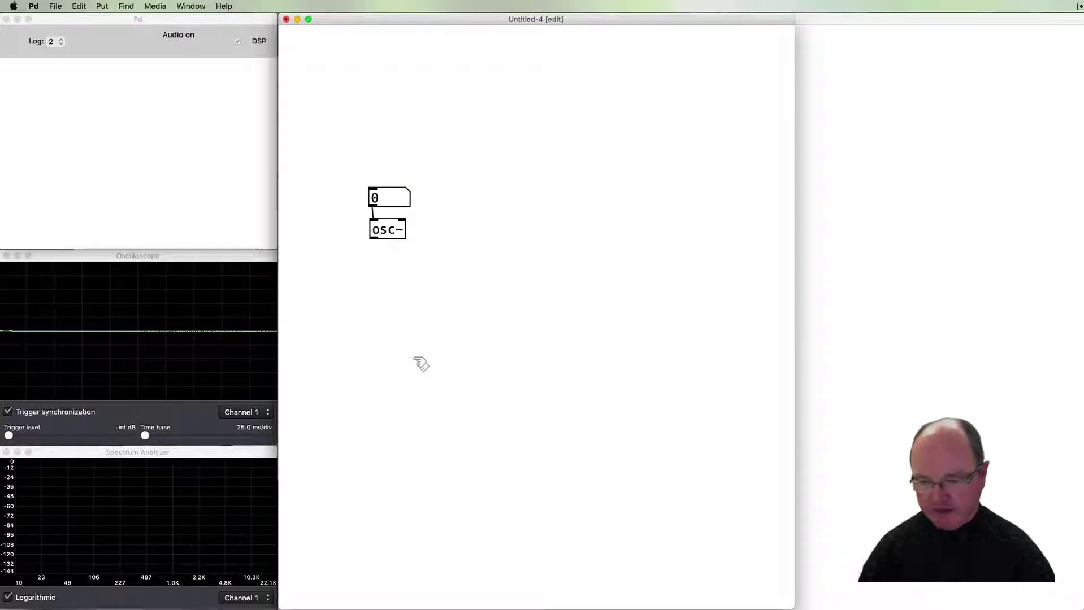
Add a *~ object below osc~, fed by osc~ and a new amplitude number box
key("super+1")
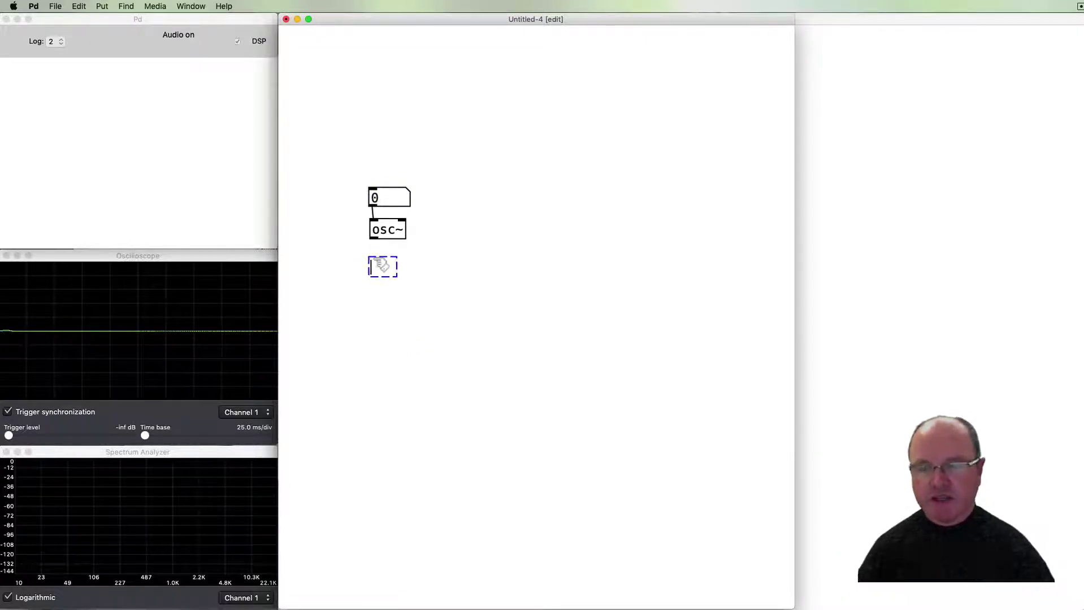
key("shift")
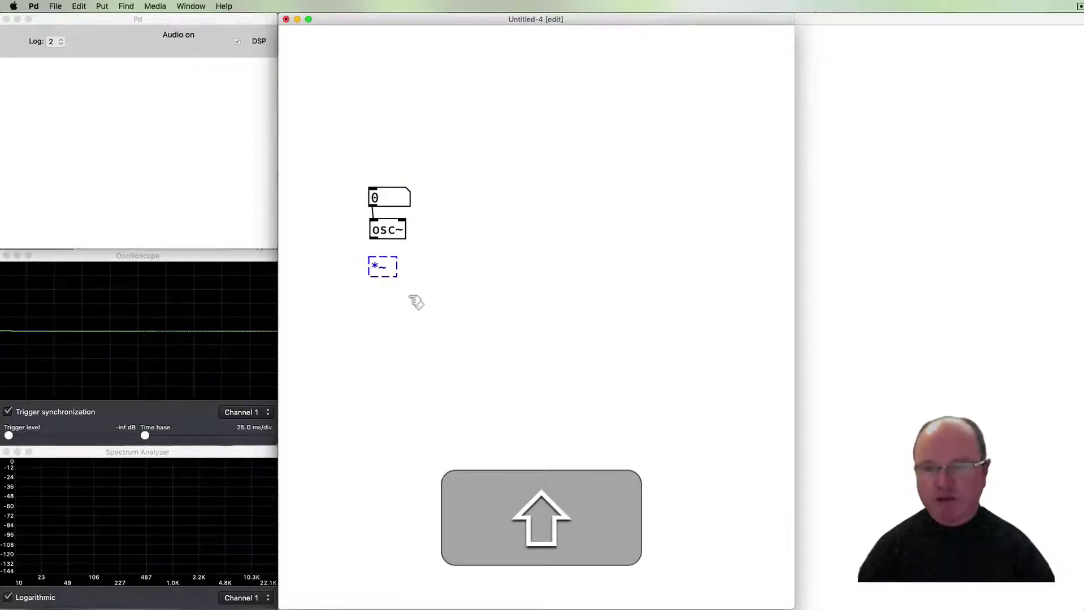
type("~")
left_click_drag(394, 270, 397, 290)
key("super+3")
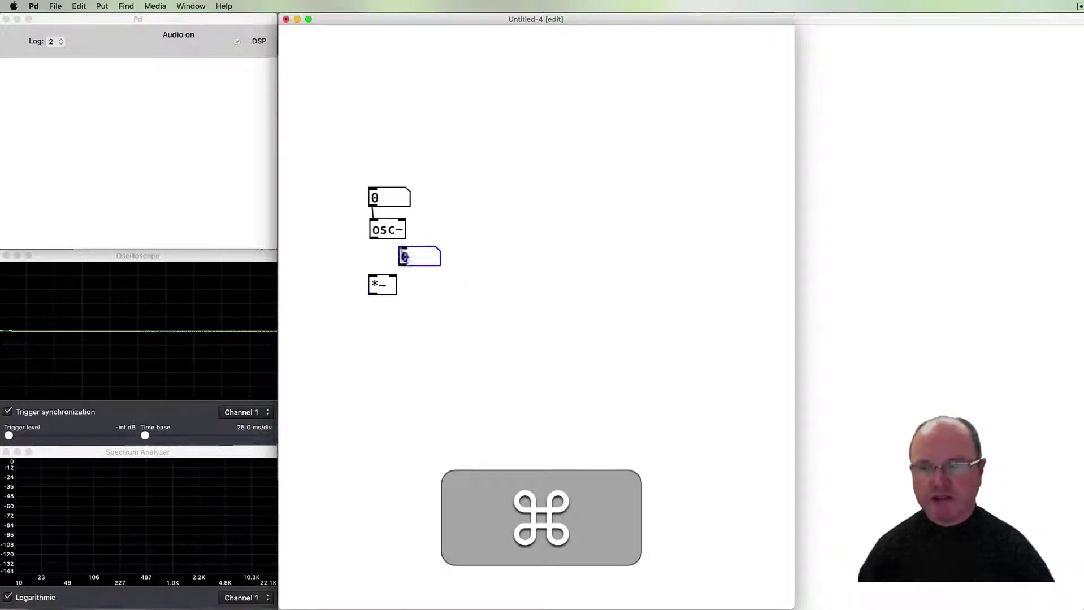
left_click_drag(398, 263, 392, 276)
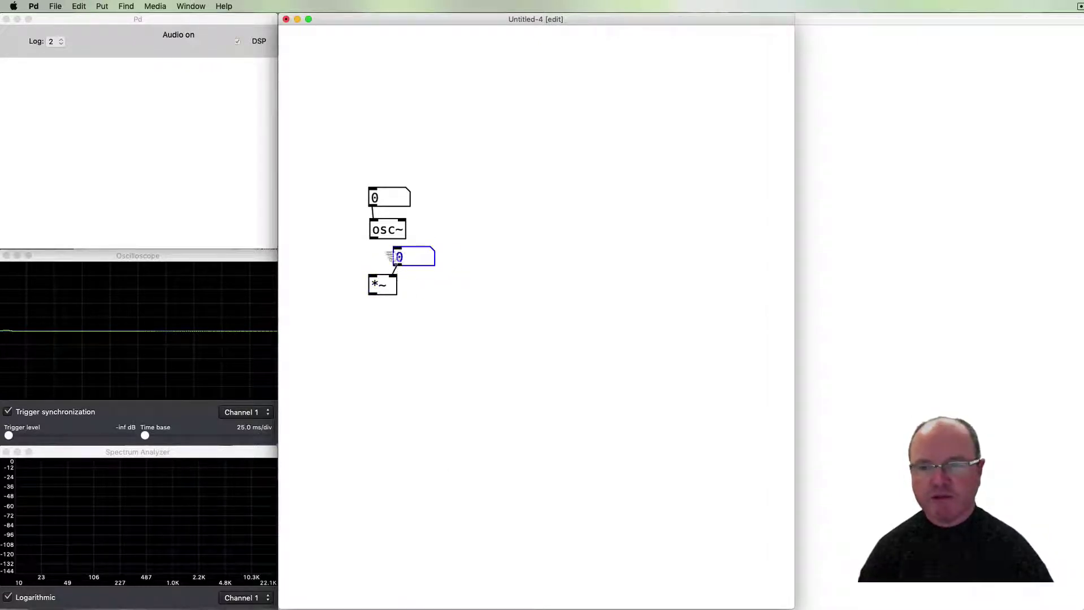
left_click_drag(372, 238, 372, 279)
Route *~ into both dac~ channels, then raise the amplitude to hear the sine
key("super+1")
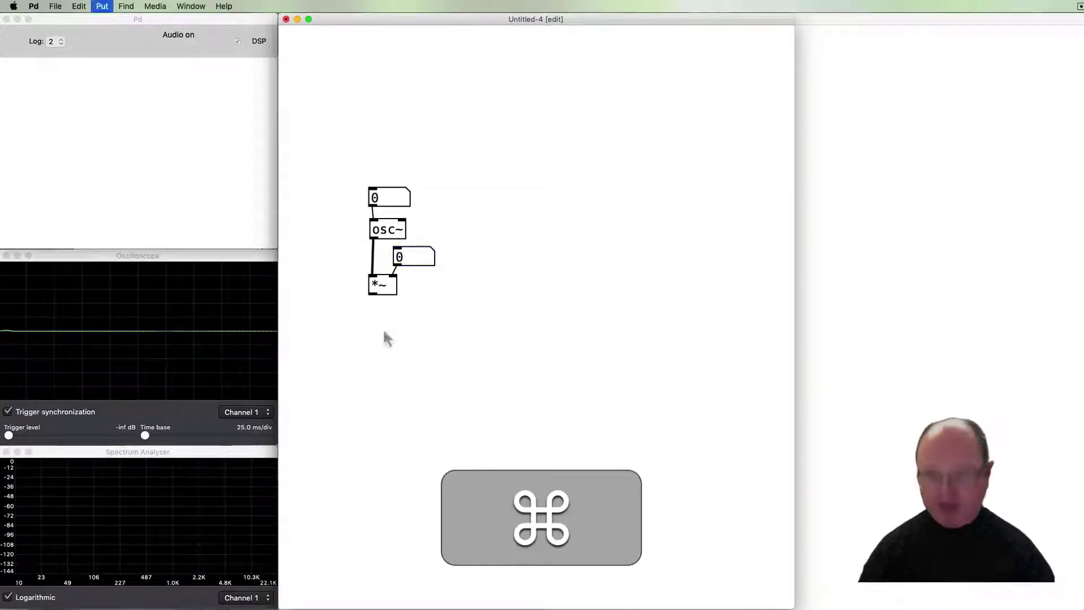
type("dac")
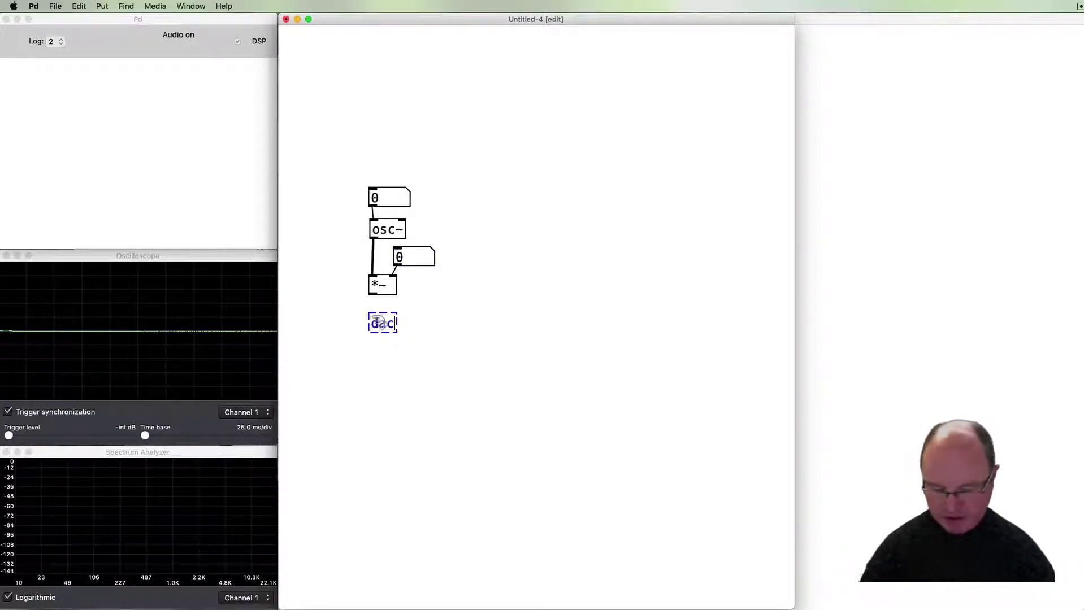
type("~")
left_click(453, 298)
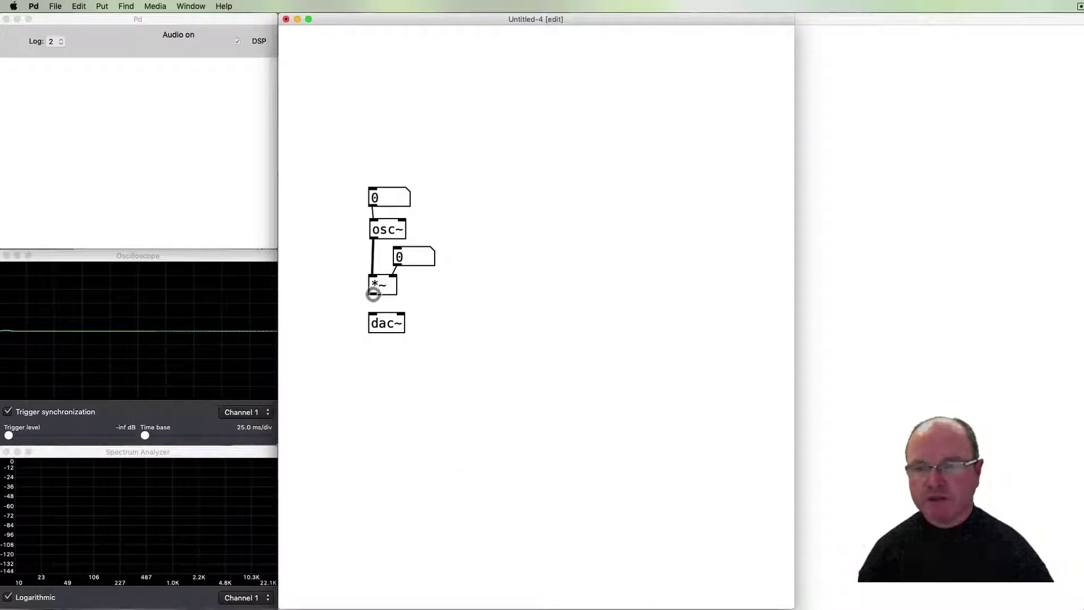
left_click_drag(373, 293, 372, 315)
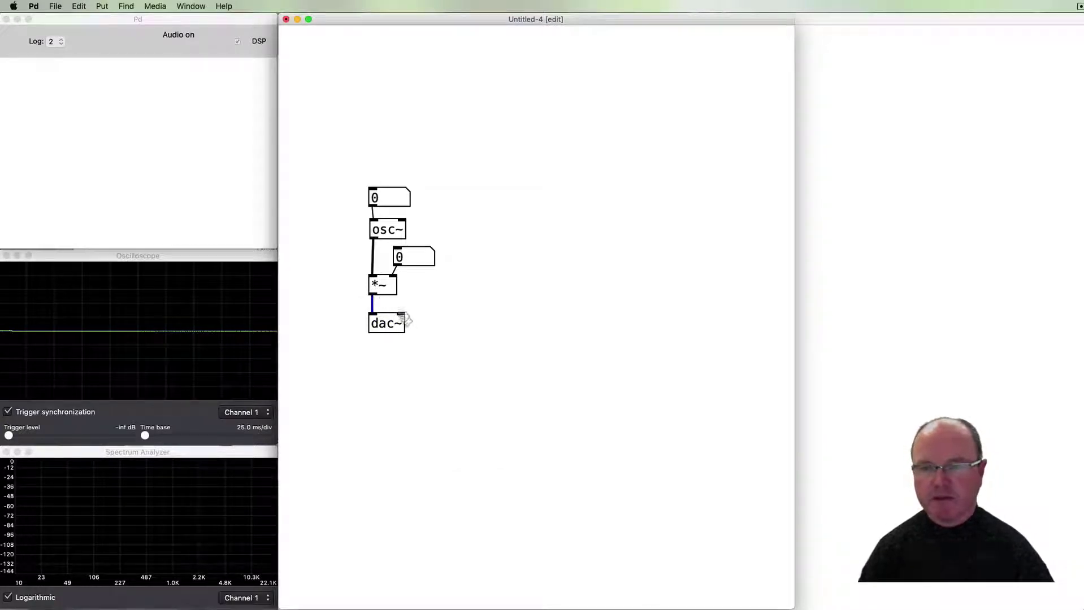
left_click_drag(372, 293, 399, 316)
key("shift+super")
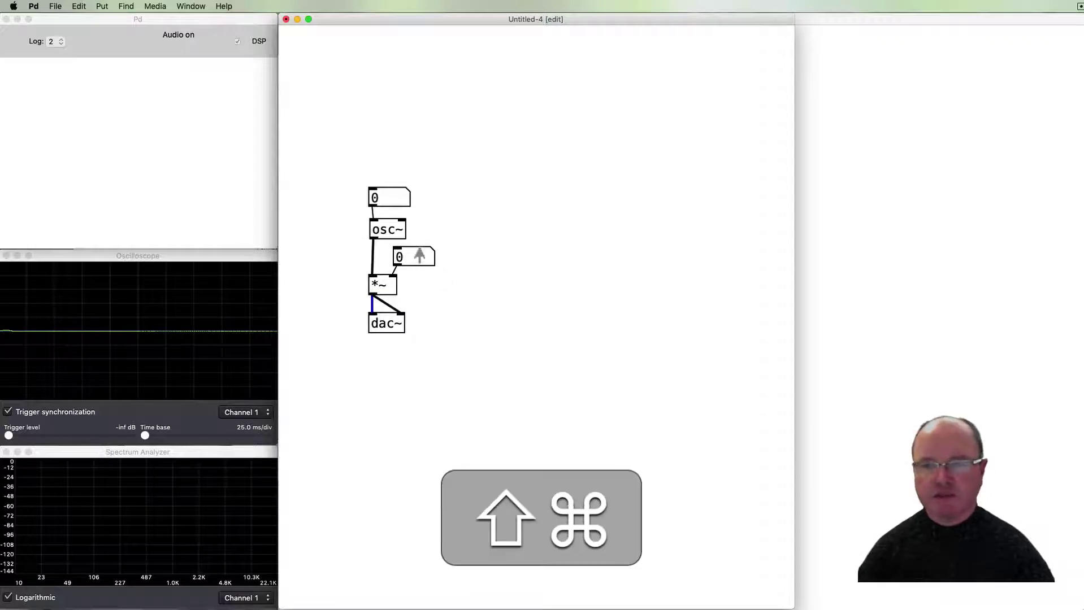
mouse_move(419, 255)
left_mouse_down()
mouse_move(405, 135)
mouse_move(412, 36)
left_mouse_up()
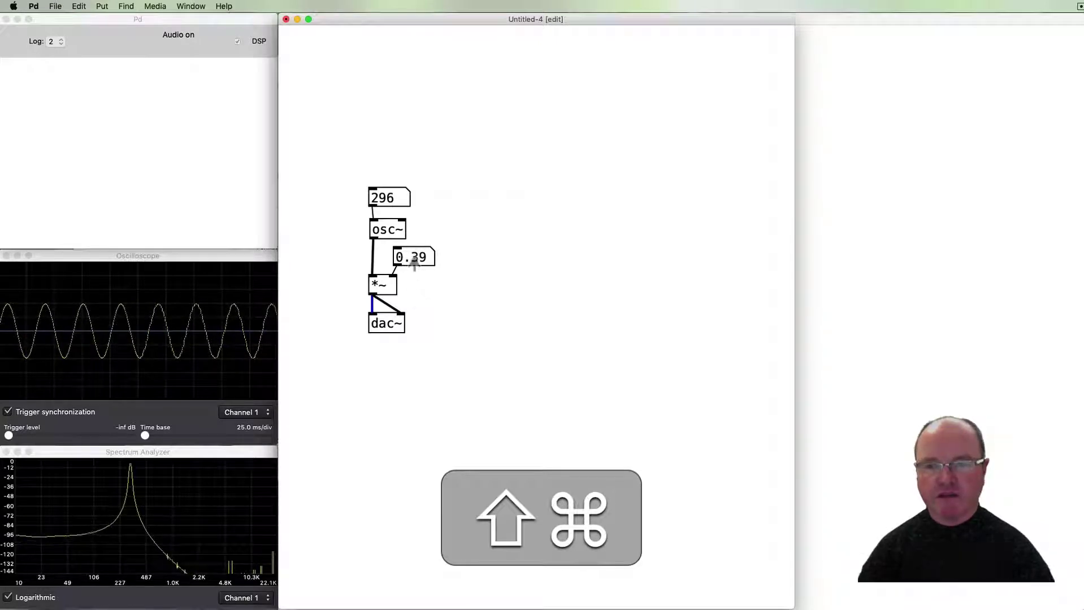
Set the amplitude number box's upper limit to 1
right_click(414, 263)
left_click(411, 252)
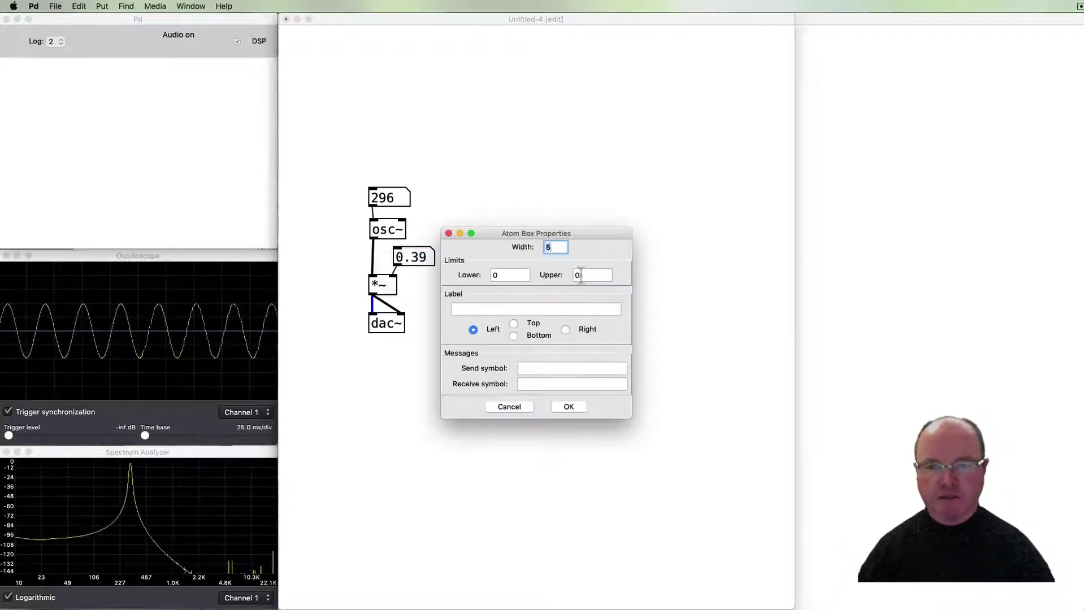
double_click(581, 274)
type("1")
left_click(568, 407)
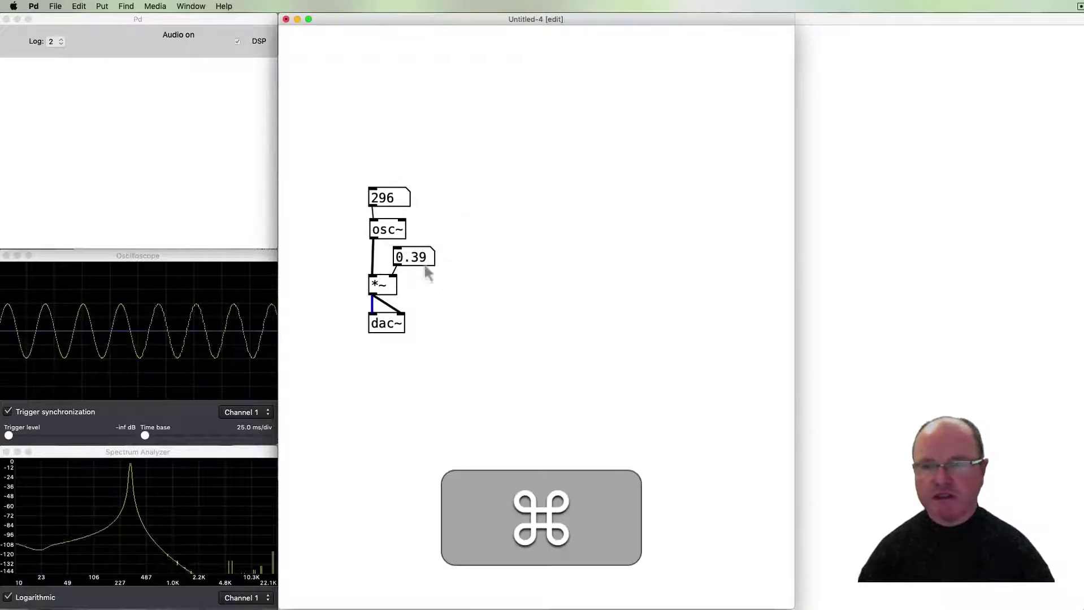
Drop the amplitude back to 0 and move the whole patch lower
left_click_drag(424, 268, 462, 381)
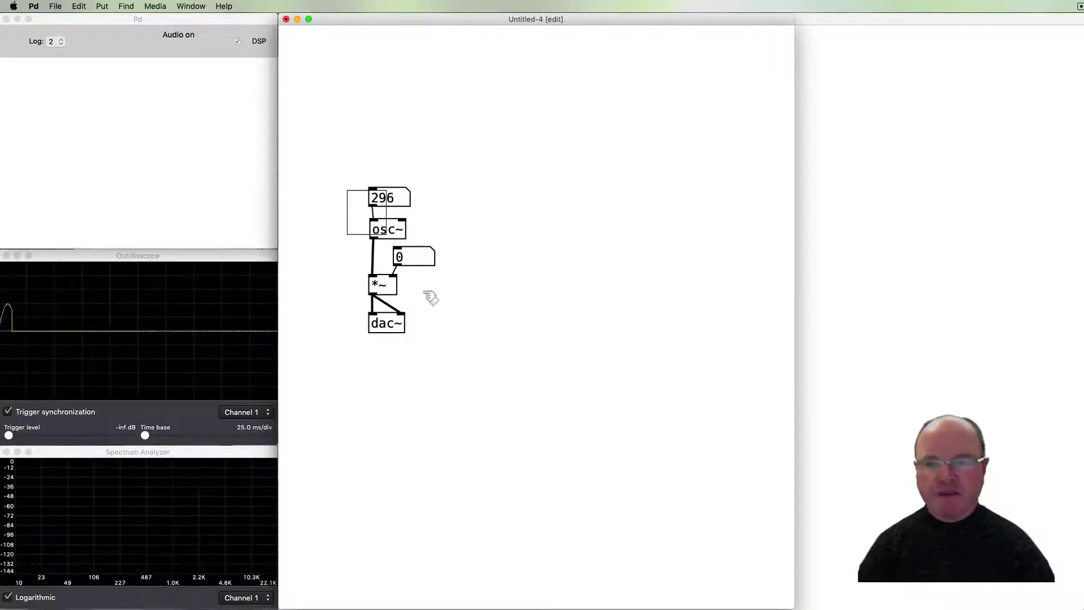
left_click_drag(357, 197, 432, 312)
left_click_drag(421, 256, 423, 372)
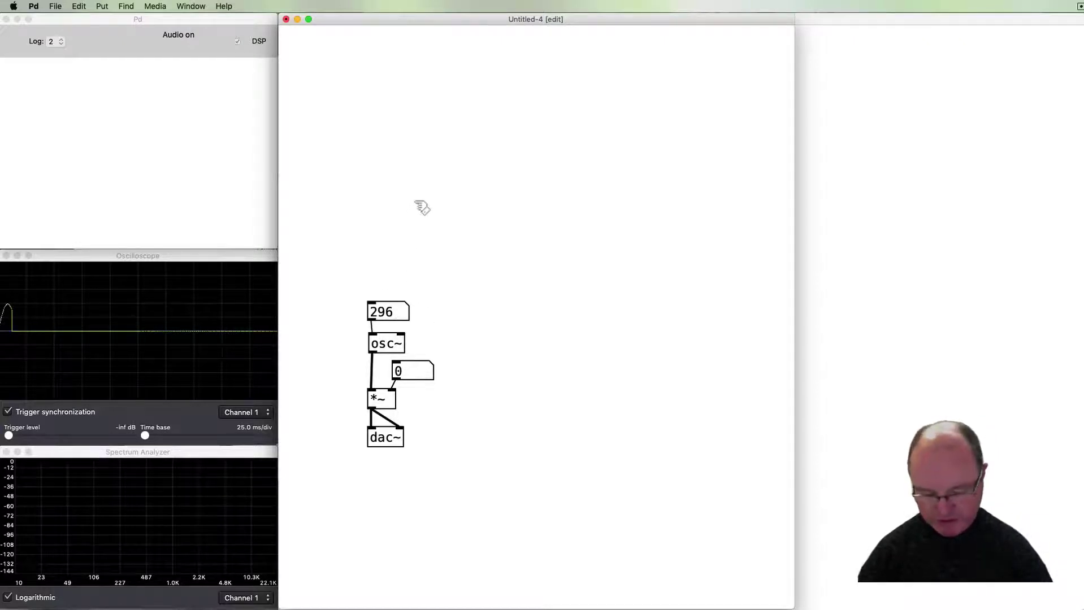
Add a vertical slider above the patch, removing its stray cord to the 296 number box
key("shift+super")
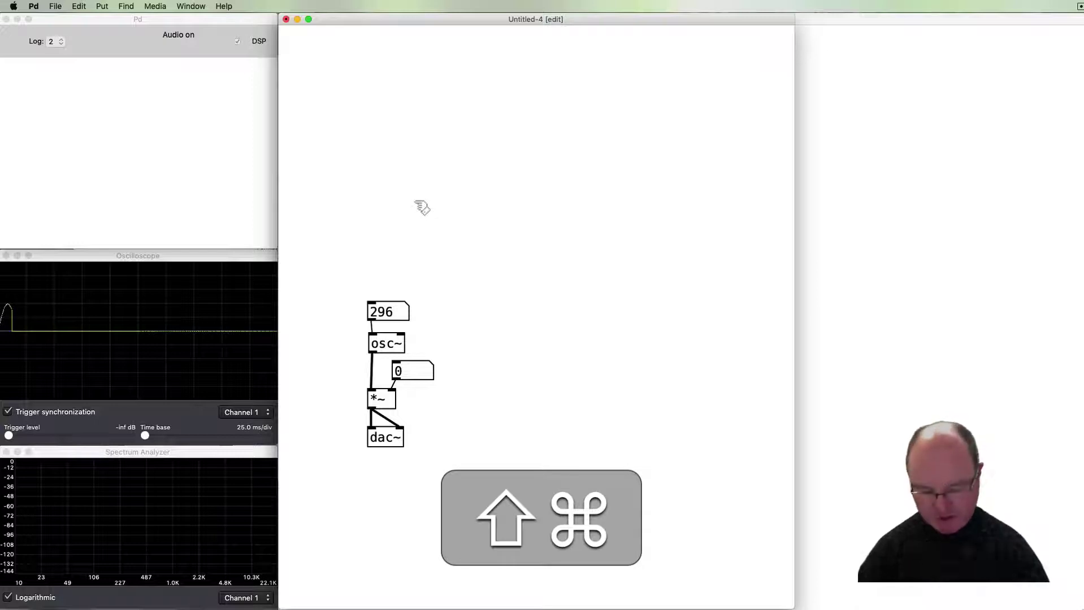
key("shift+super+v")
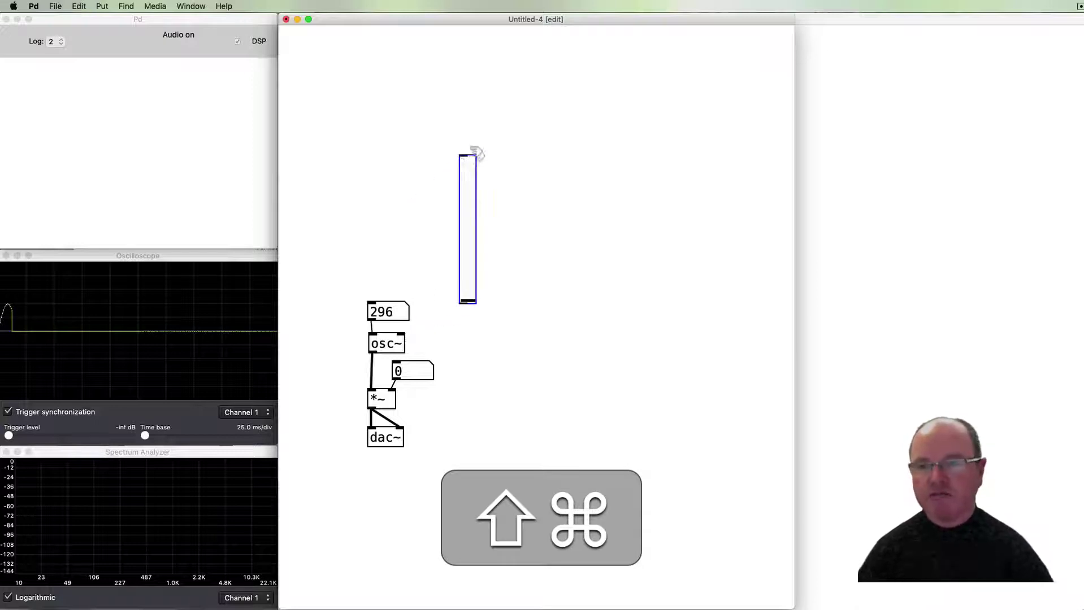
left_click(378, 122)
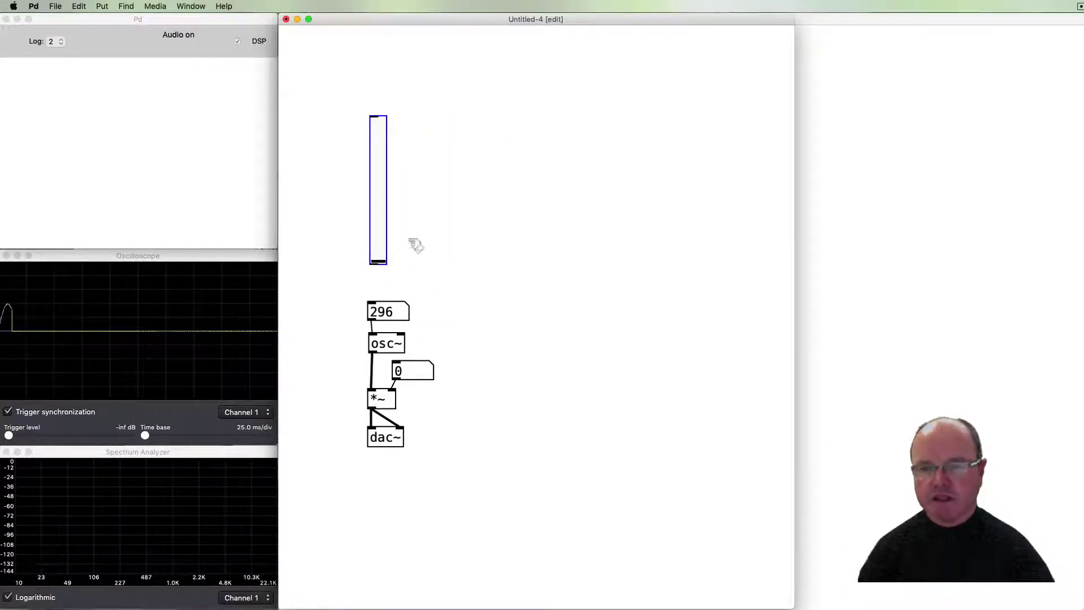
left_click_drag(372, 263, 371, 305)
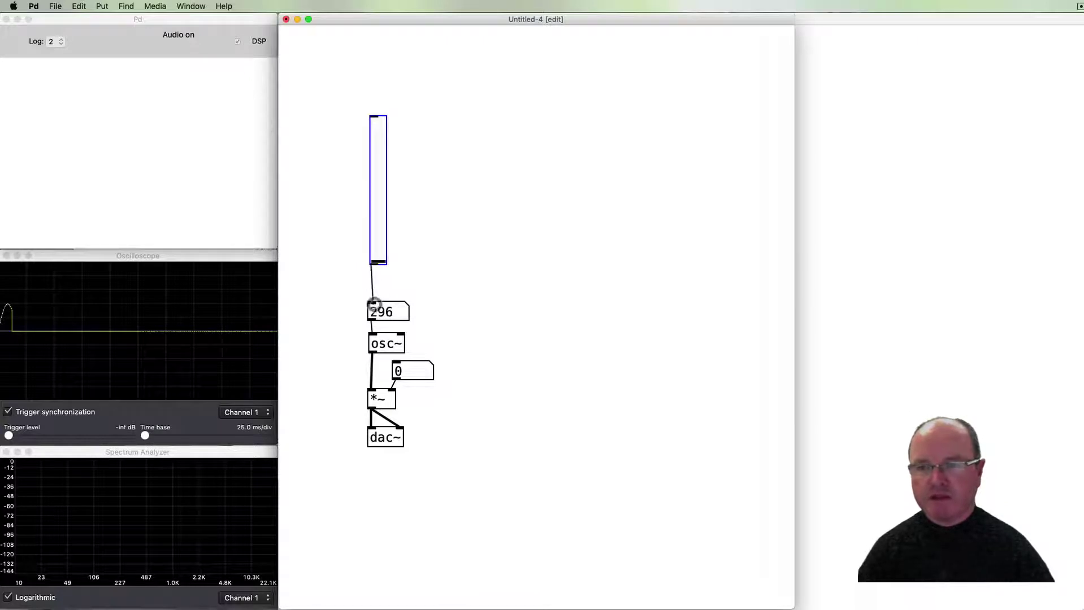
left_click(372, 284)
key("BackSpace")
left_click_drag(376, 223, 376, 187)
left_click(386, 266)
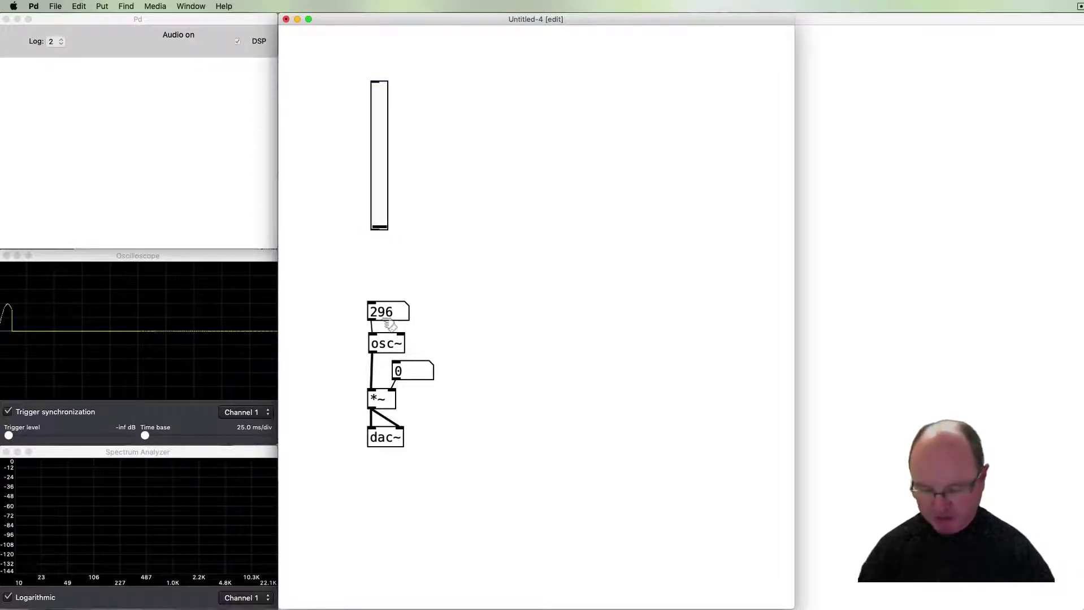
Wire the slider into a new mtof object and open the slider's context menu
key("super+1")
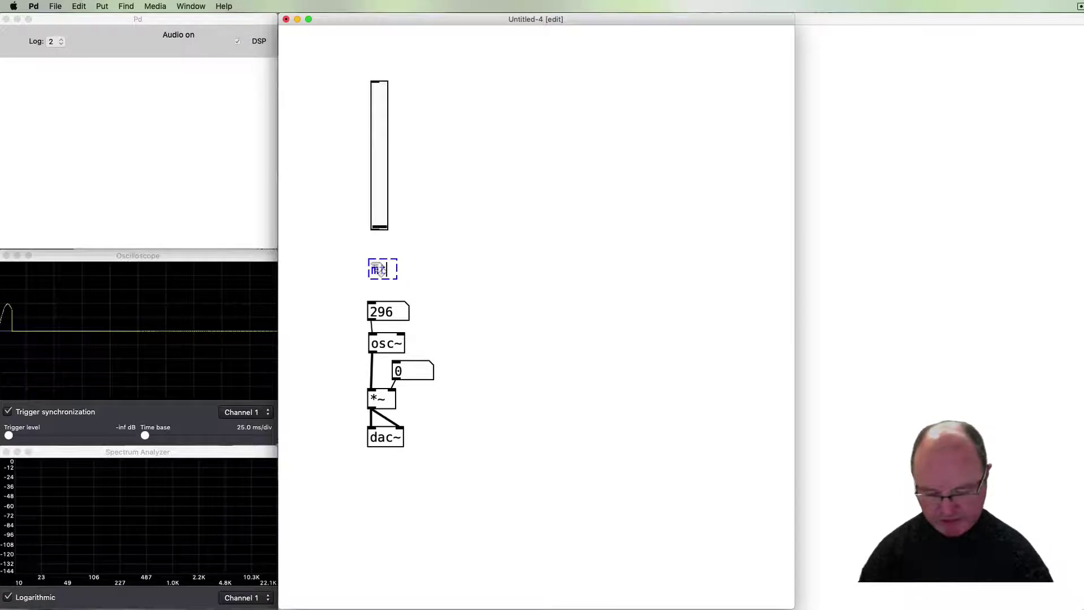
left_click(454, 309)
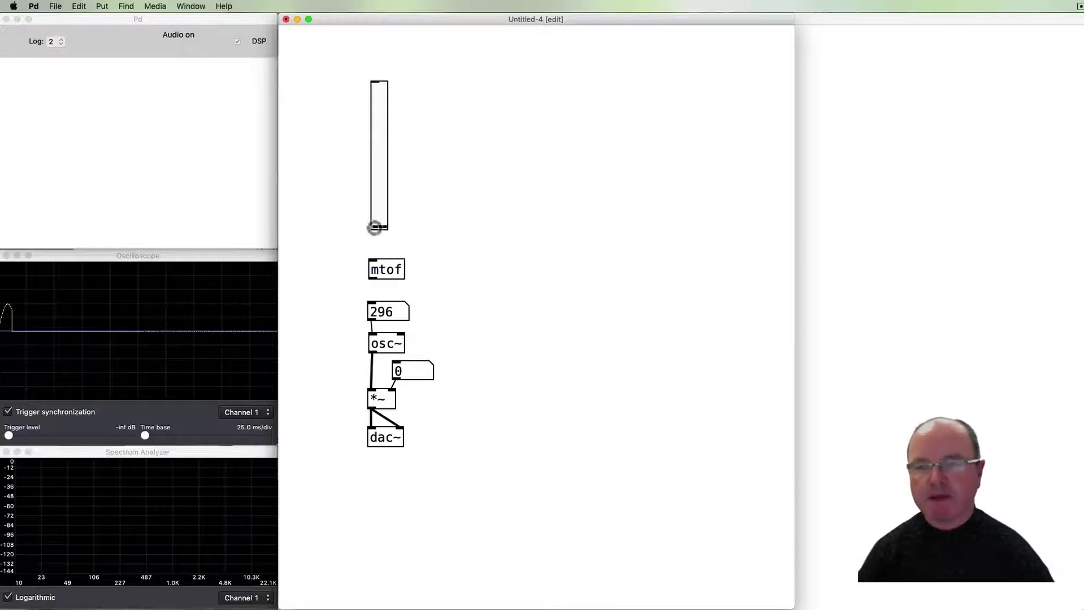
left_click_drag(374, 226, 374, 307)
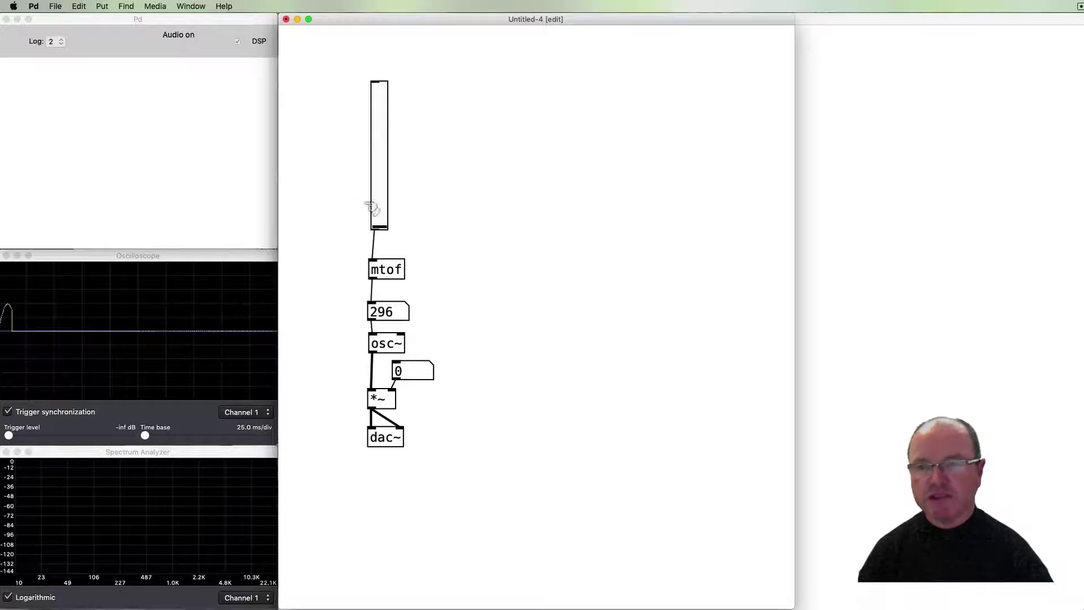
right_click(385, 202)
Give the slider width 40, the label Freq, and a green background
left_click(387, 199)
type("40")
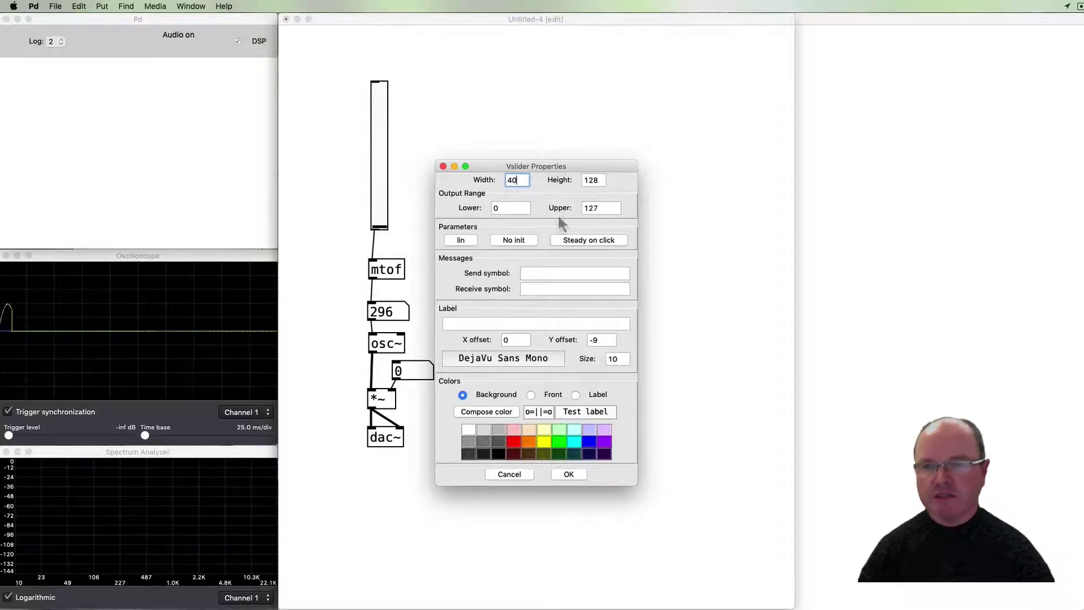
left_click(464, 323)
key("shift")
type("eq")
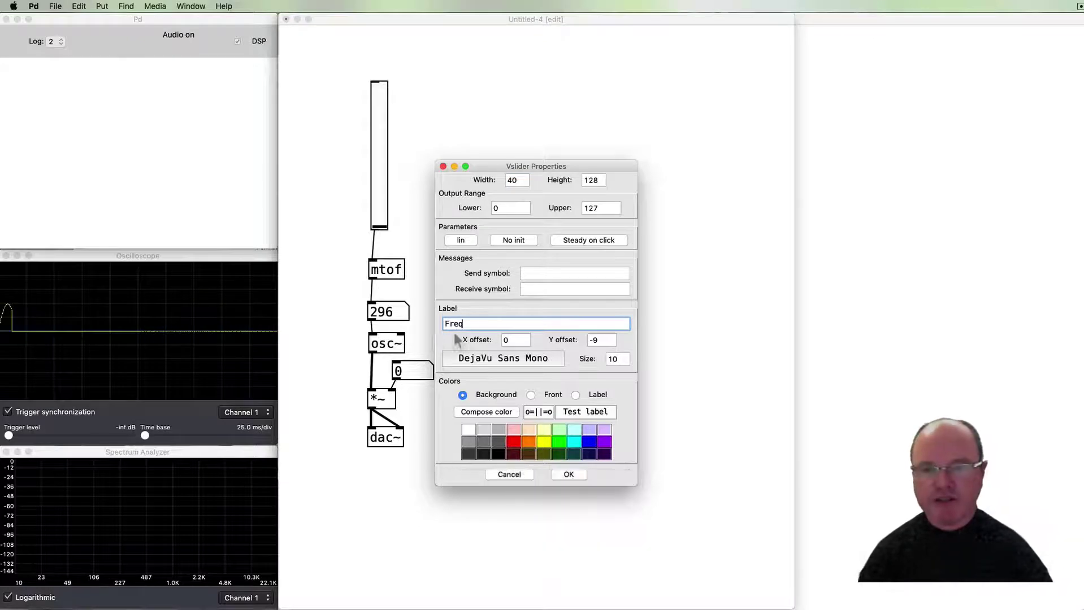
left_click(559, 433)
left_click(569, 475)
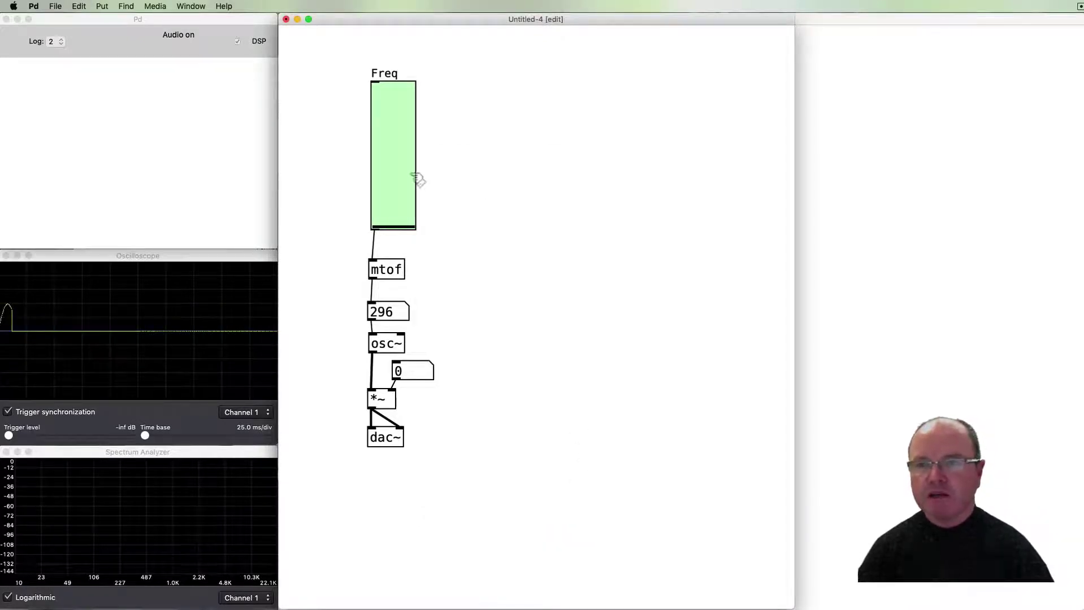
left_click_drag(399, 165, 397, 165)
Duplicate the Freq slider and place the copy right beside it
left_click(445, 166)
left_click(381, 161)
key("super+d")
left_click_drag(410, 151, 462, 145)
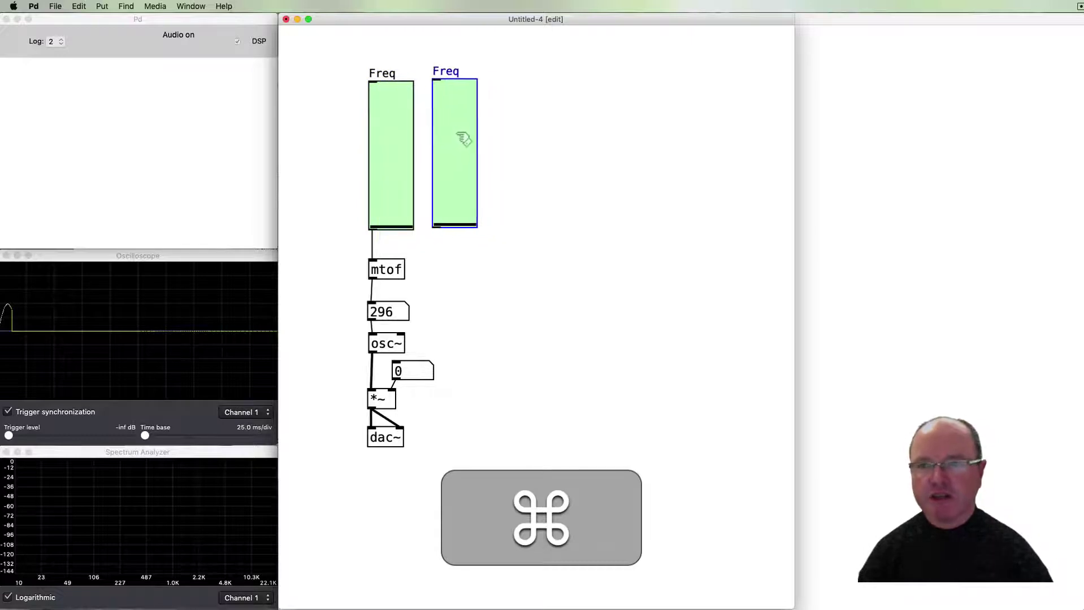
Set the copy's upper range to 1 and its label to Amp
right_click(457, 135)
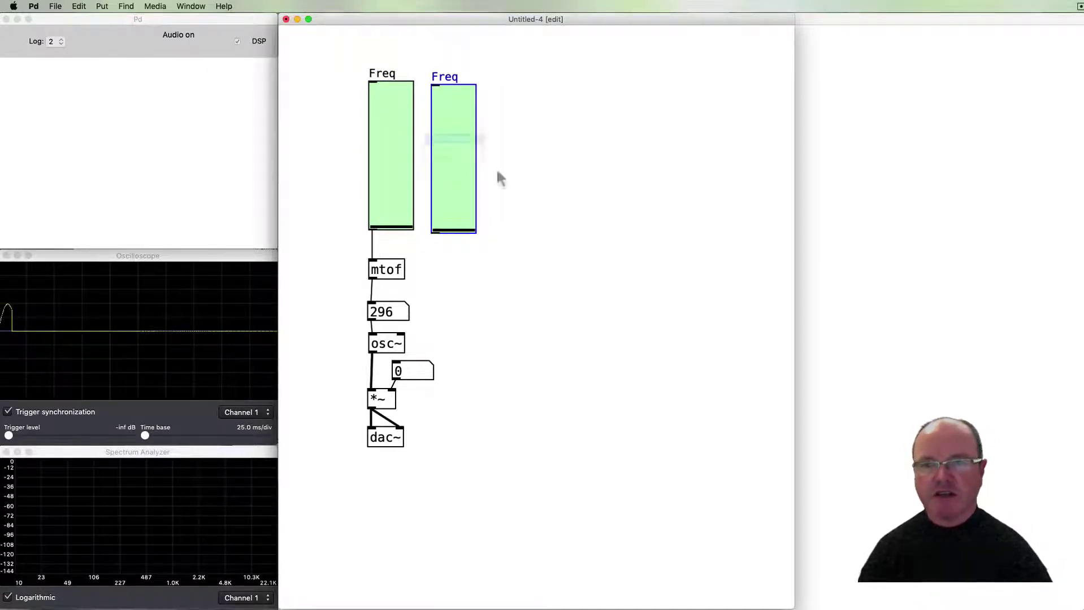
left_click(513, 191)
left_click_drag(615, 205, 573, 201)
type("1")
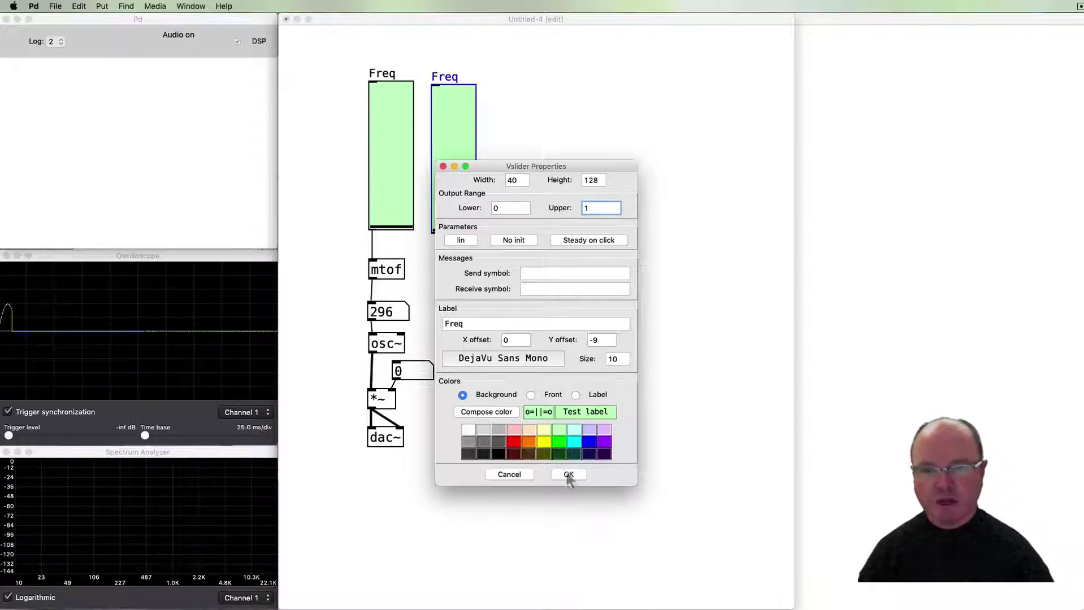
left_click_drag(483, 323, 414, 320)
type("Amp")
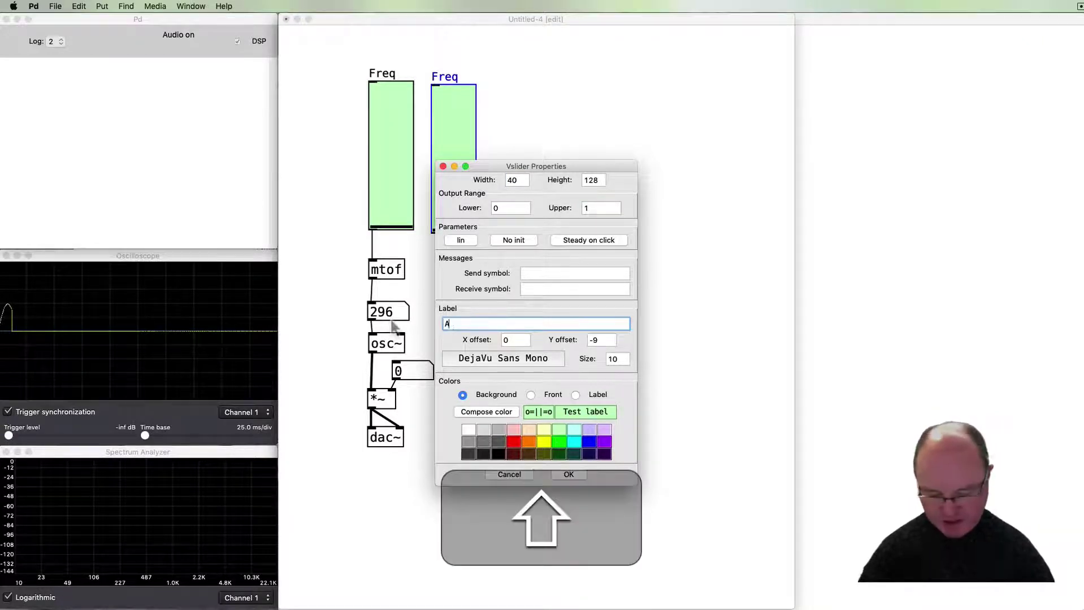
left_click(569, 475)
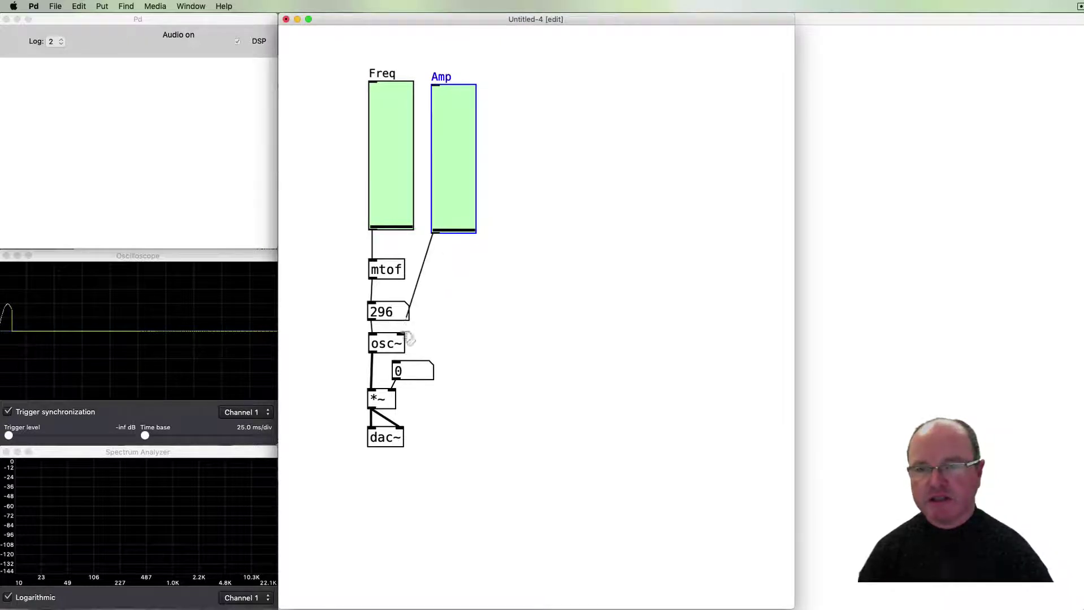
Connect the Amp slider to the amplitude box and play both sliders, ending at 659.2 Hz
left_click_drag(408, 344, 395, 370)
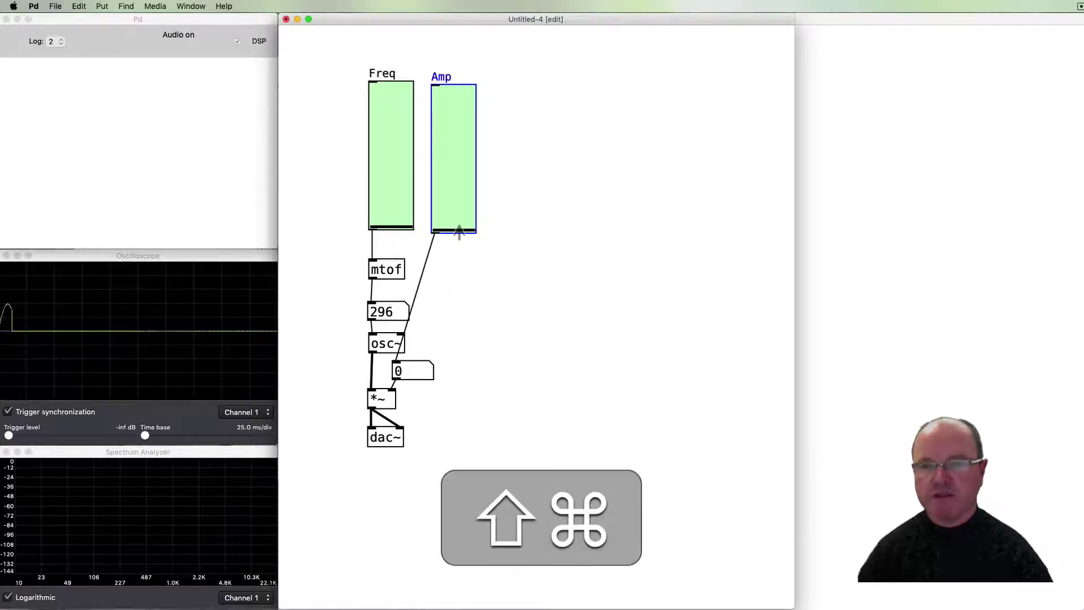
left_click_drag(460, 229, 454, 164)
mouse_move(395, 226)
left_mouse_down()
mouse_move(403, 117)
mouse_move(403, 162)
mouse_move(404, 141)
left_mouse_up()
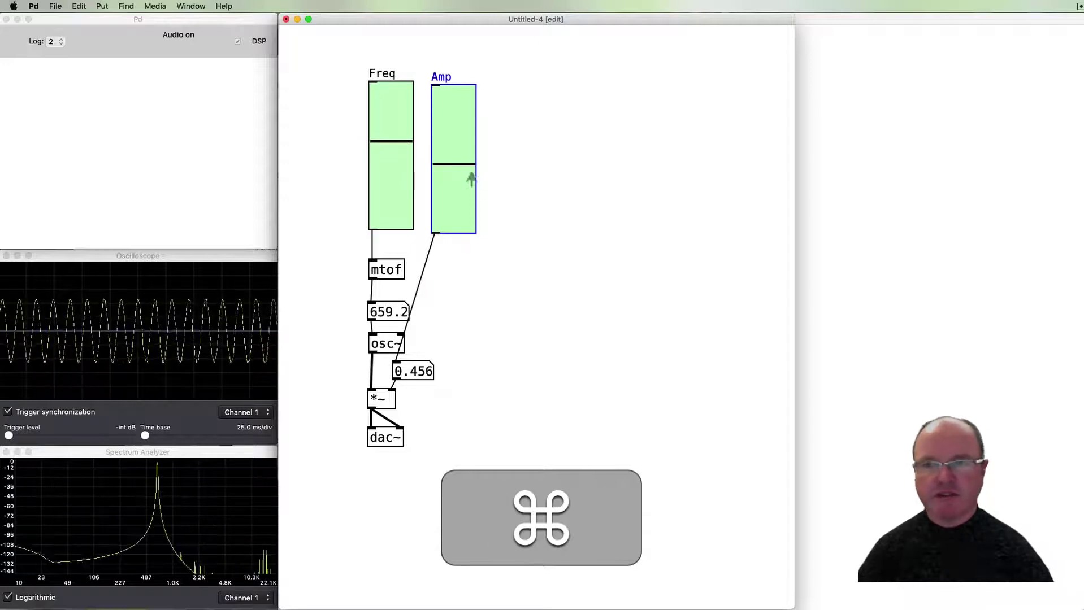
mouse_move(466, 169)
left_mouse_down()
mouse_move(462, 188)
mouse_move(460, 160)
mouse_move(457, 242)
left_mouse_up()
left_click(590, 473)
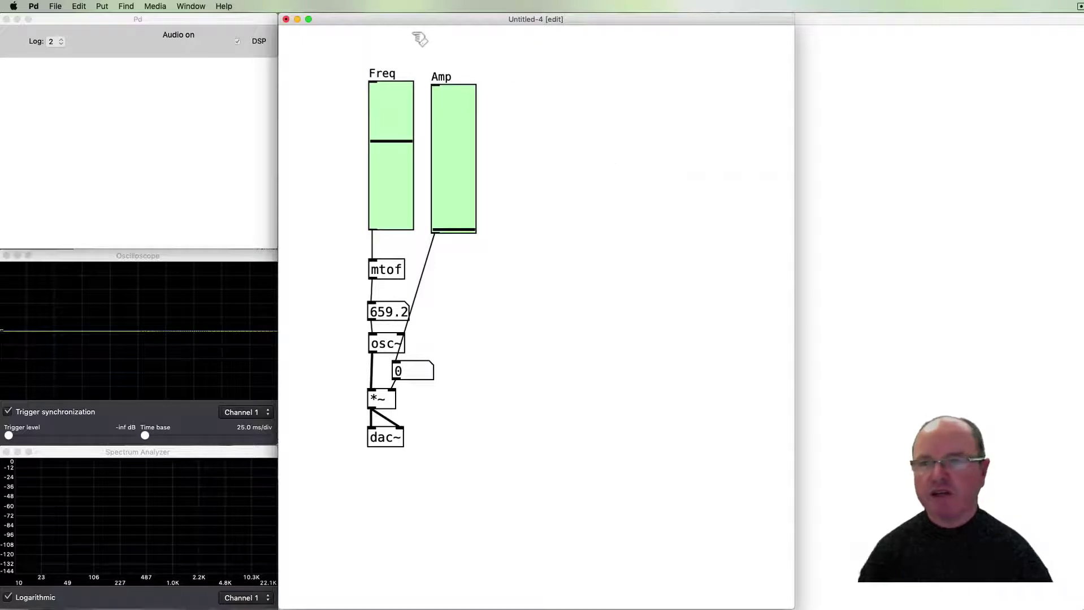
Use File > Save to store the patch as mobile1.pd in Desktop/Pd
left_click(55, 6)
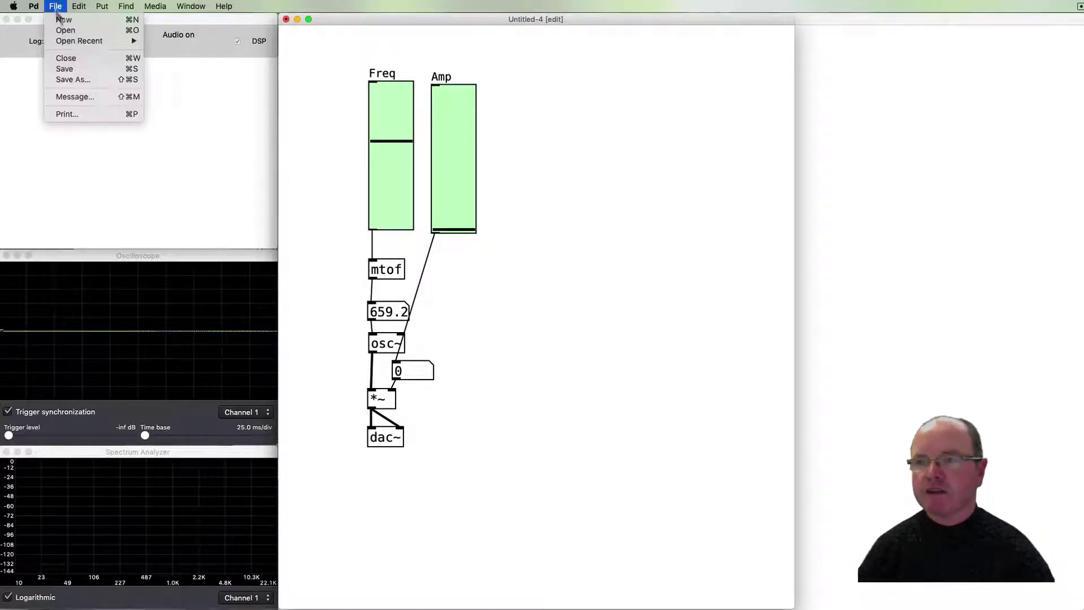
left_click(64, 69)
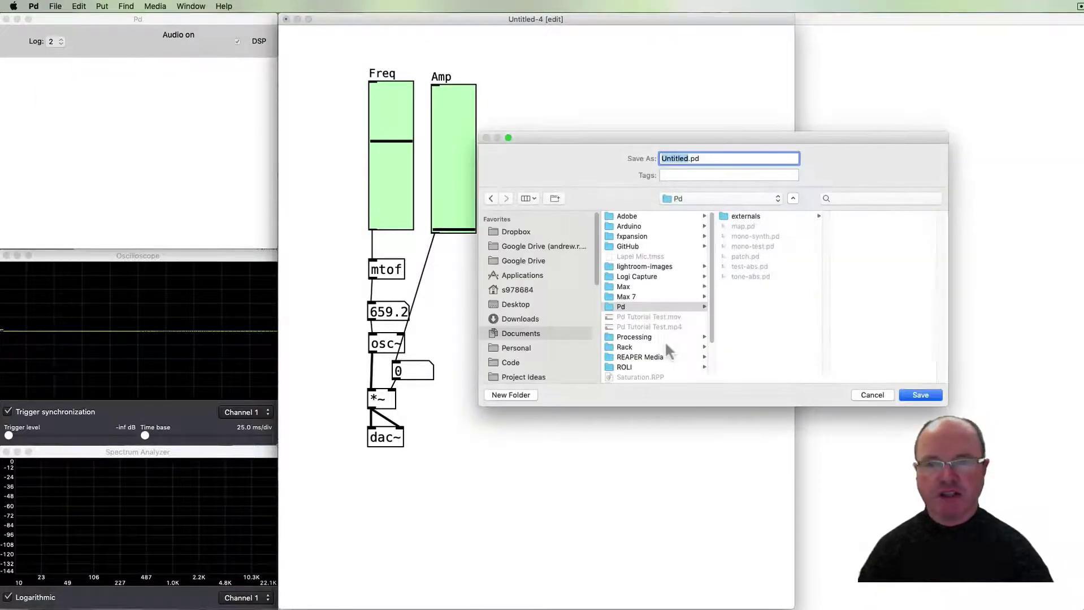
type("mobile")
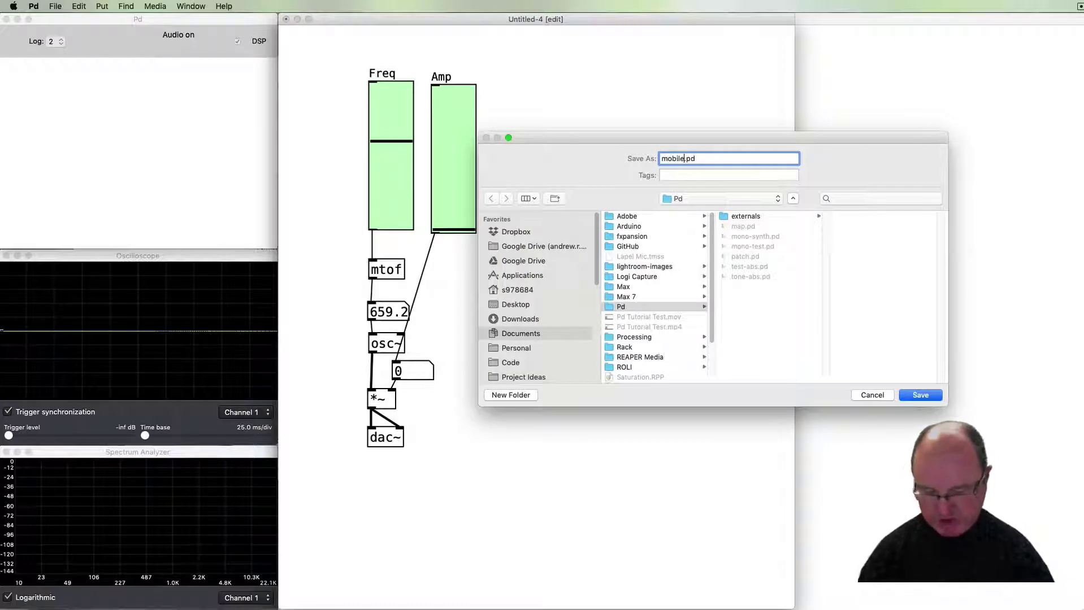
type("1")
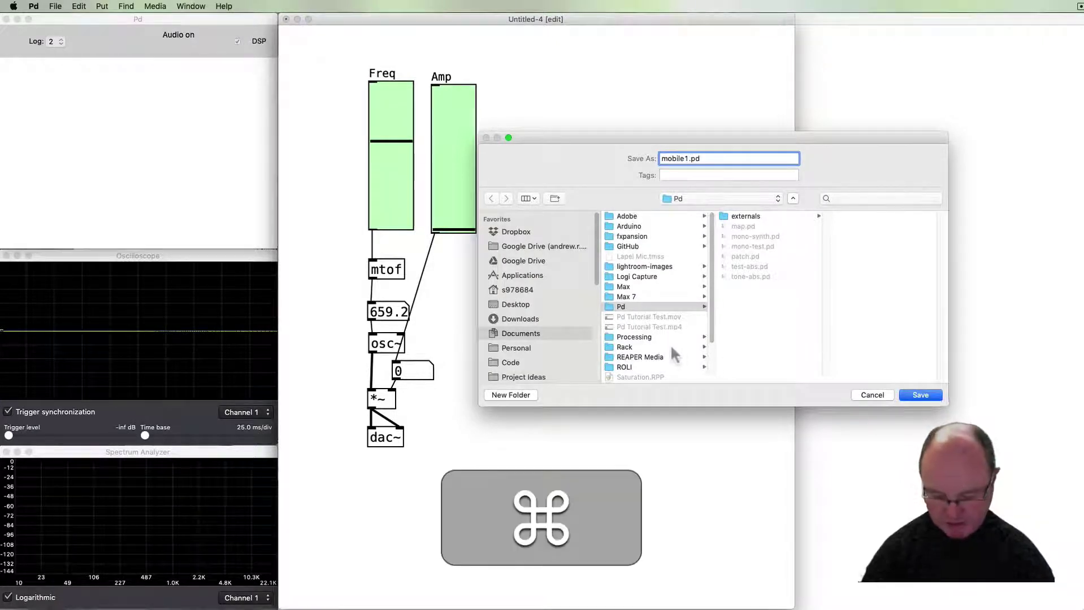
key("super+shift+d")
left_click(609, 347)
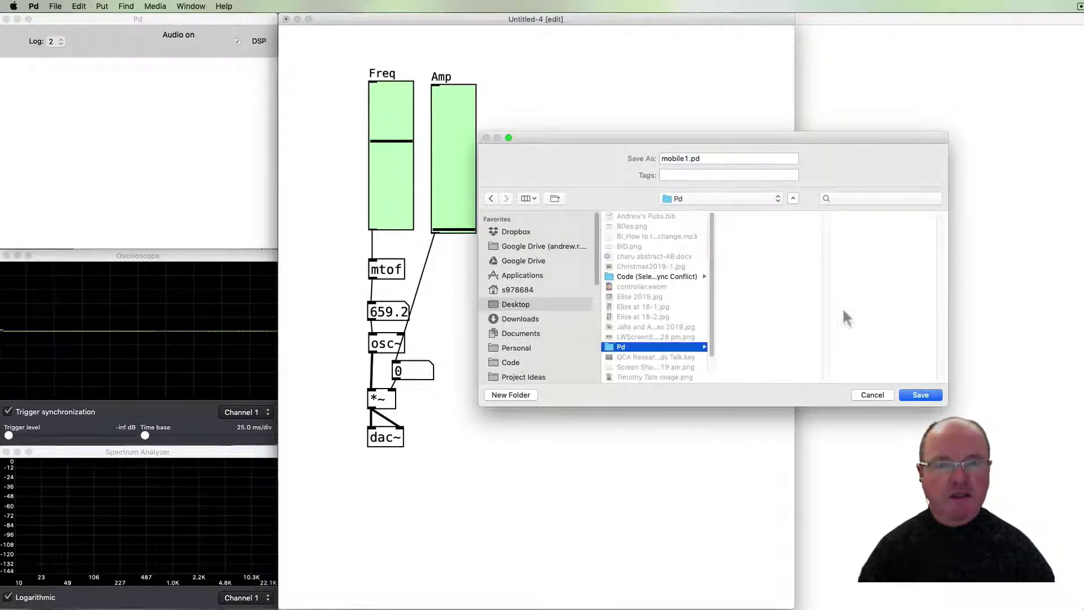
left_click(929, 399)
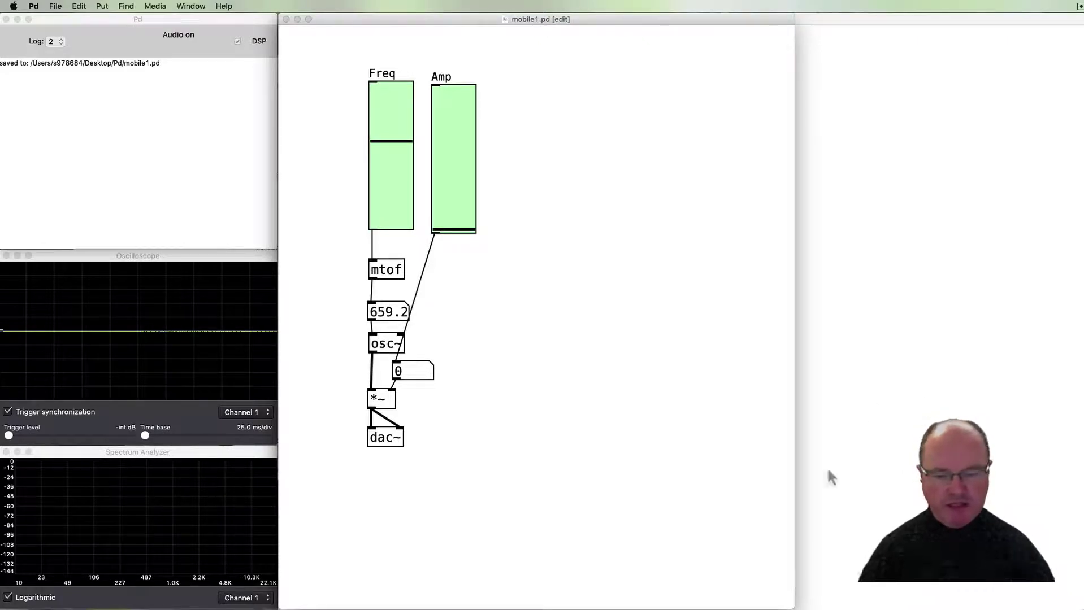
Show iTunes File Sharing for MobMuPlat, then switch to the Finder window with mobile1.pd
key("super+Tab")
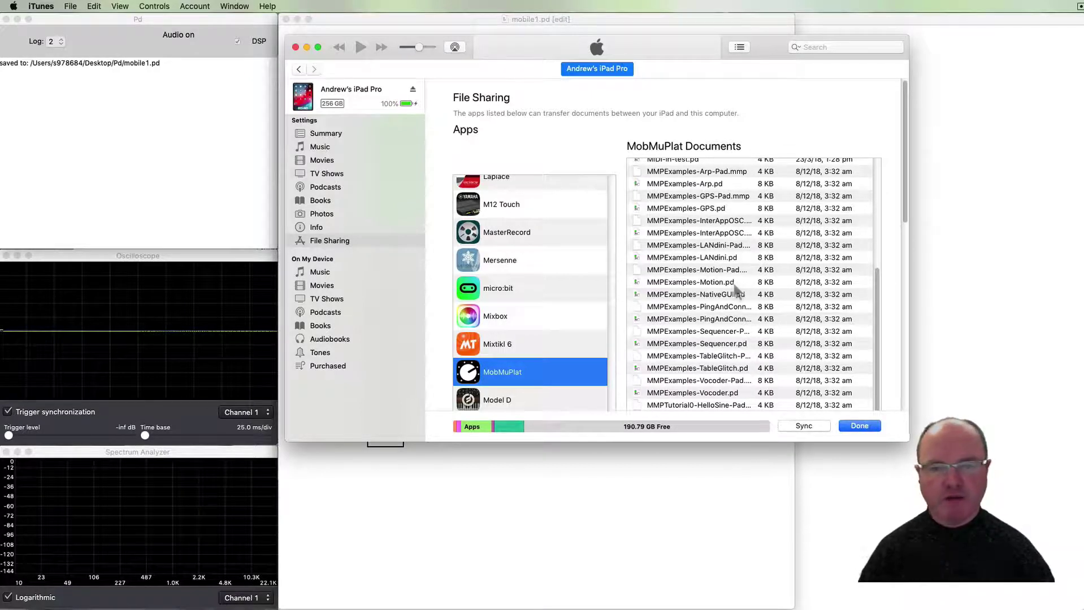
key("super")
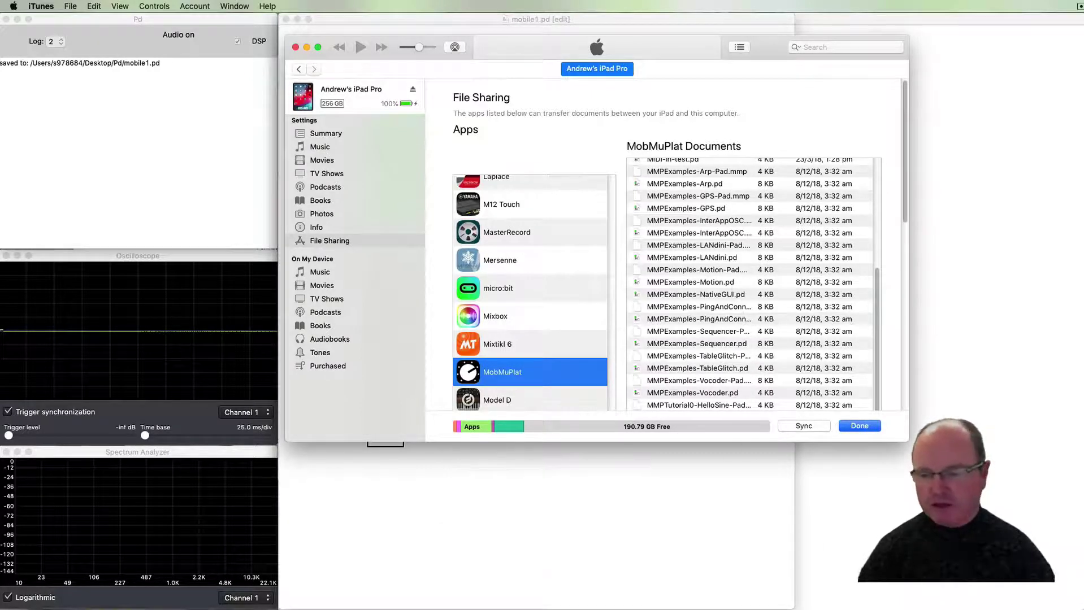
key("super+Tab")
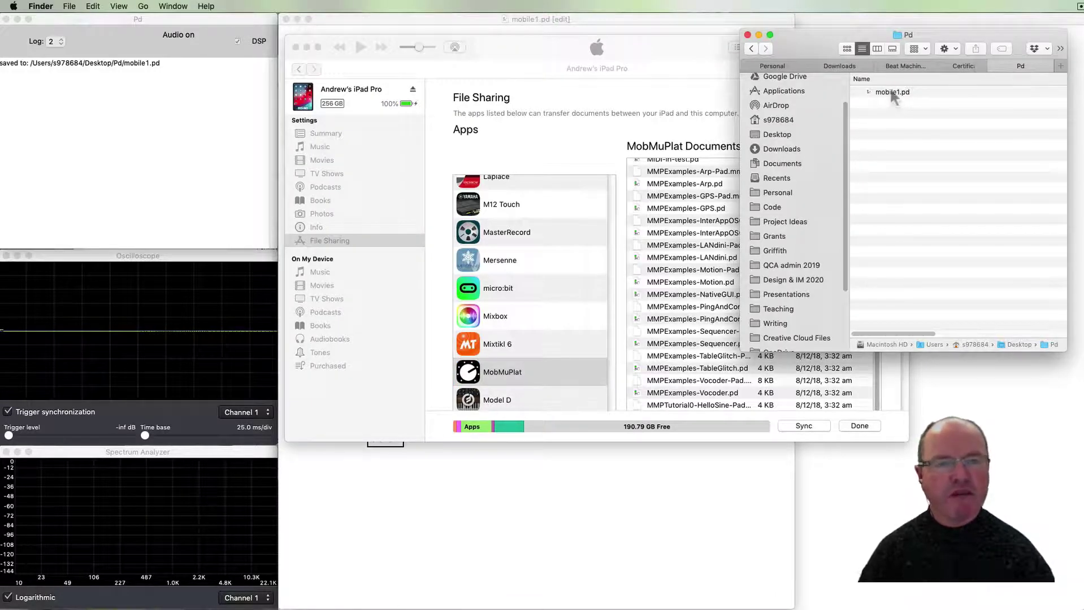
Drag mobile1.pd from the Finder Pd folder onto MobMuPlat's Documents list in iTunes
left_click_drag(891, 96, 694, 248)
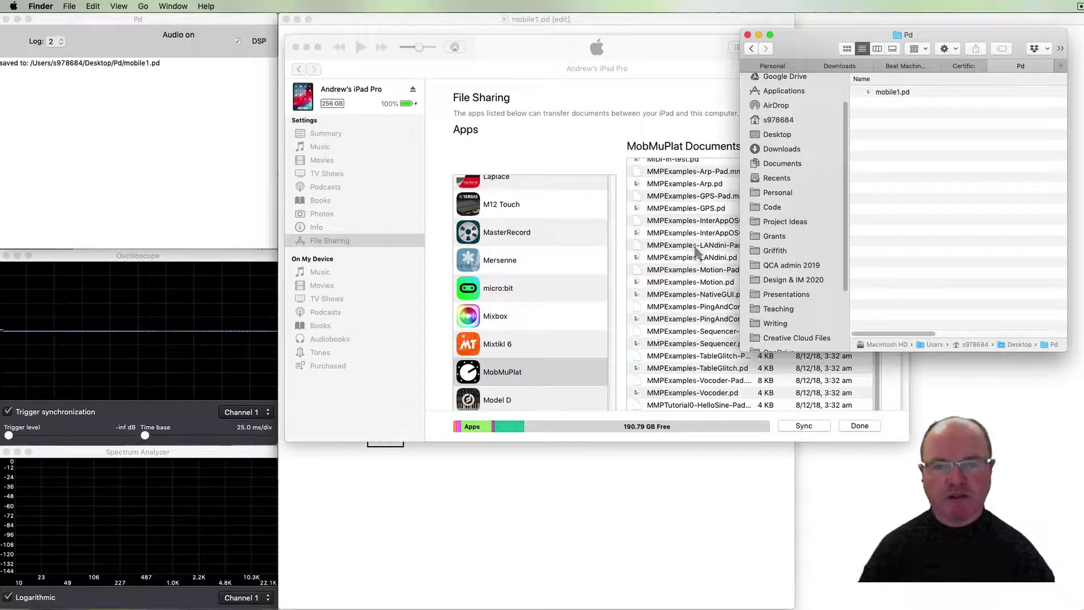